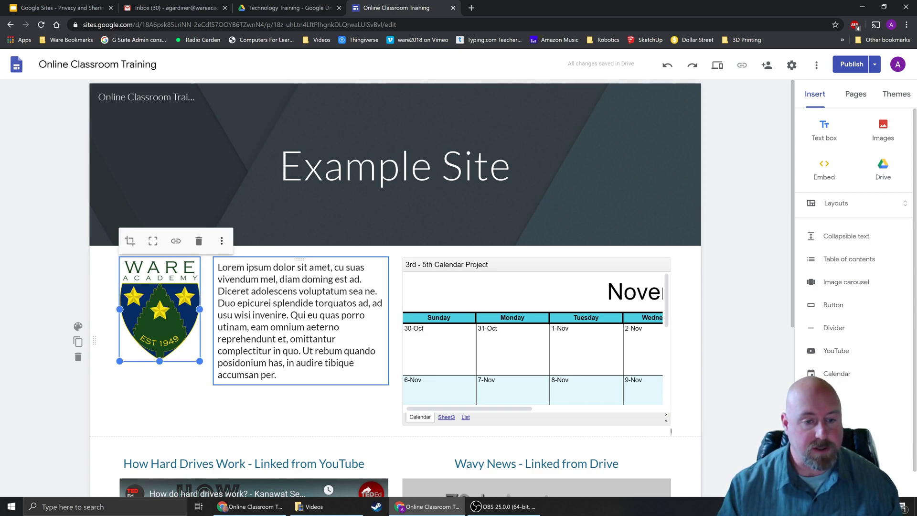
Inspect the lorem ipsum paragraph and the 3rd - 5th Calendar Project embed on the page.
click(294, 303)
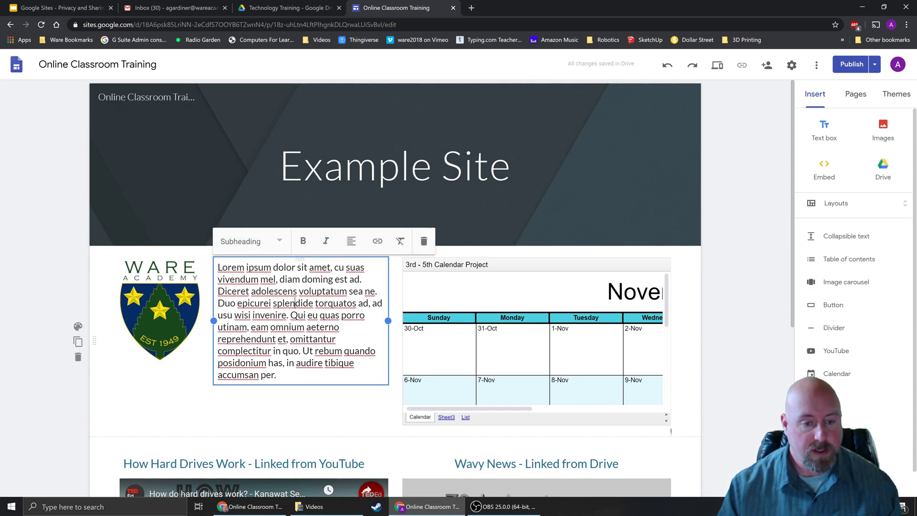
click(502, 293)
scroll(637, 331, down, 5)
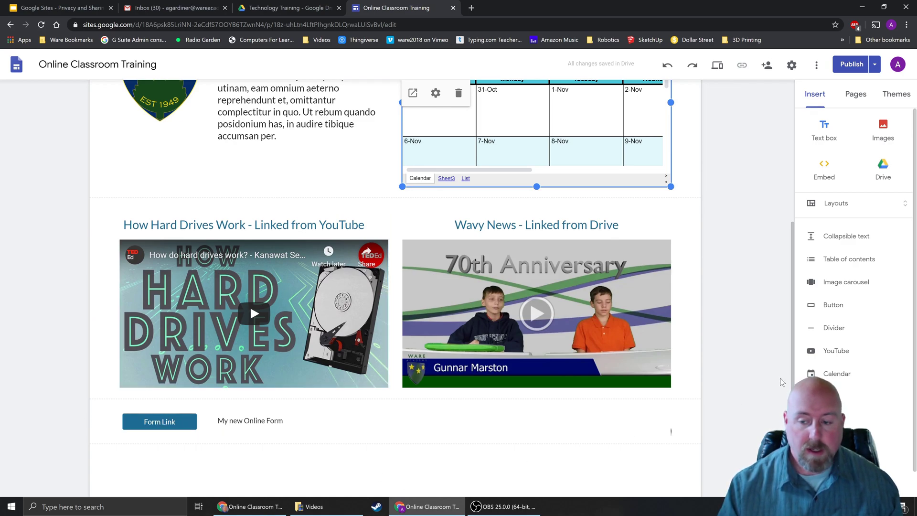
click(765, 315)
scroll(738, 317, up, 5)
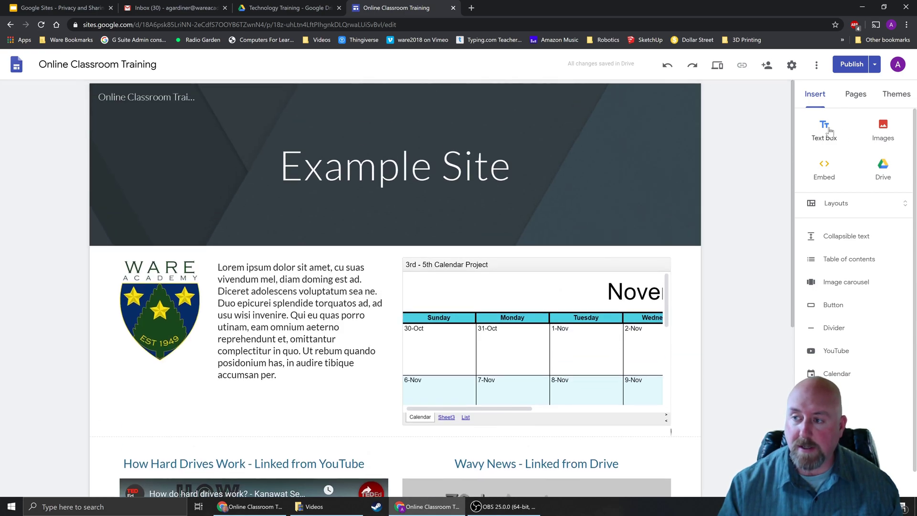
Preview the image and Drive insert options, then close the Drive browser without inserting anything.
click(883, 129)
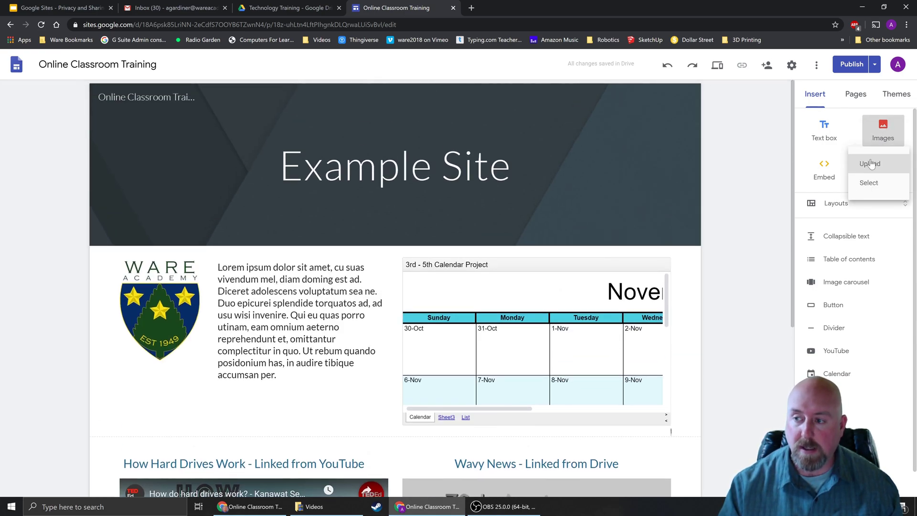
click(897, 176)
click(885, 172)
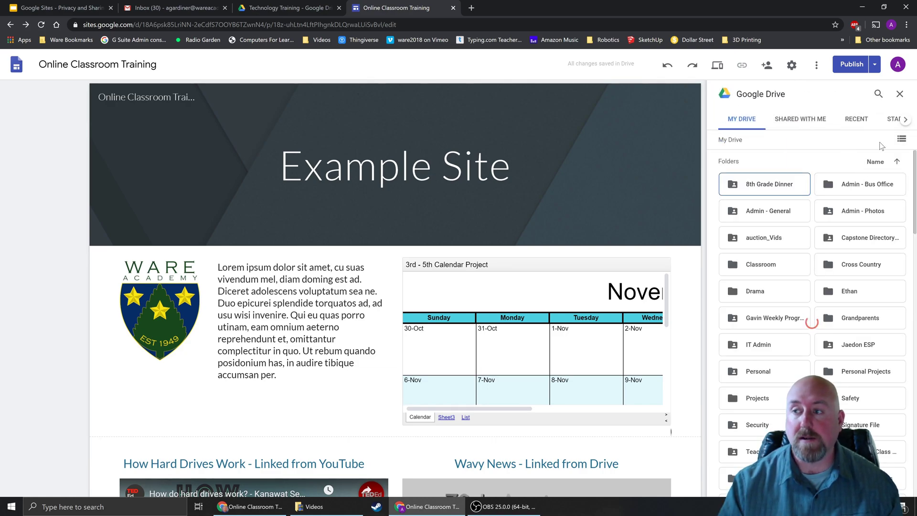
scroll(810, 237, down, 10)
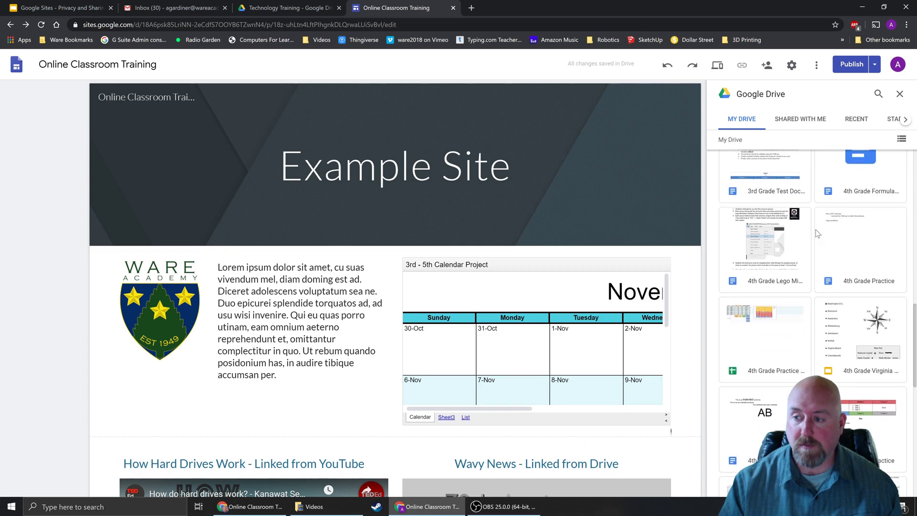
scroll(810, 232, up, 10)
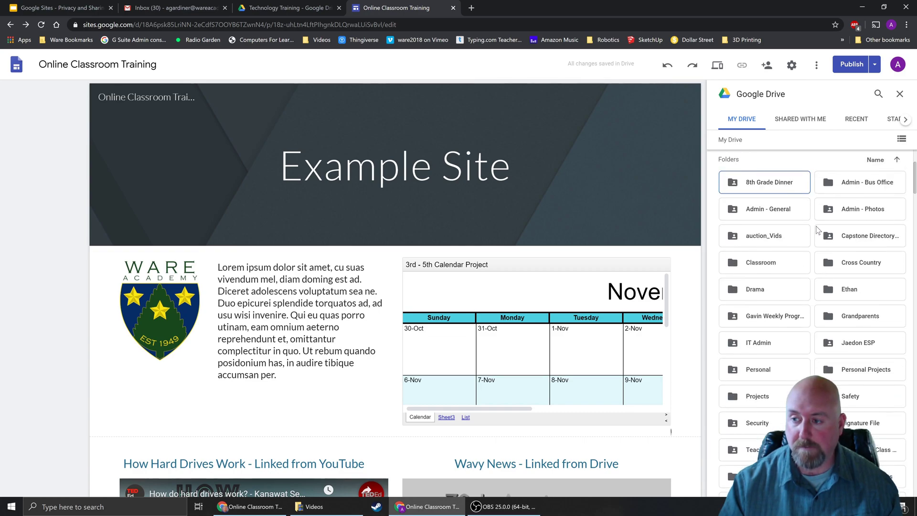
click(900, 95)
scroll(749, 248, down, 6)
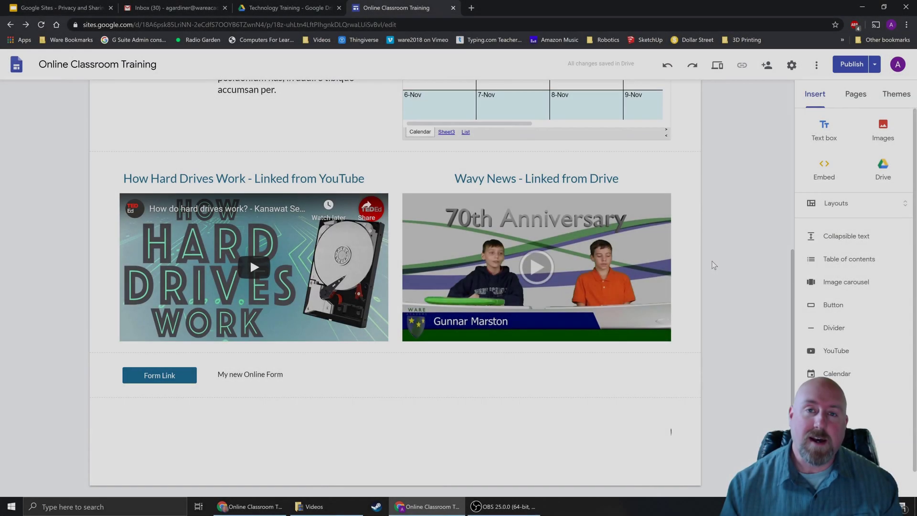
scroll(716, 260, up, 5)
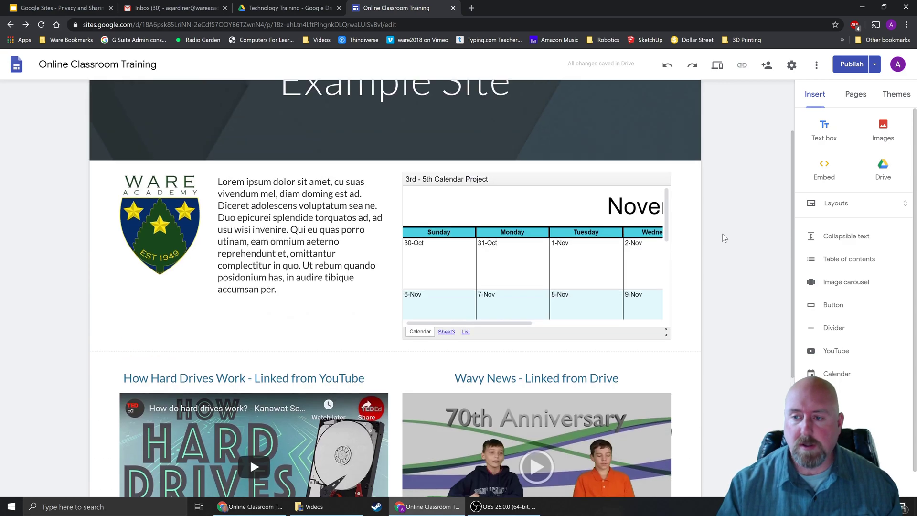
Select and deselect the calendar embed a few times to check its placement.
click(557, 295)
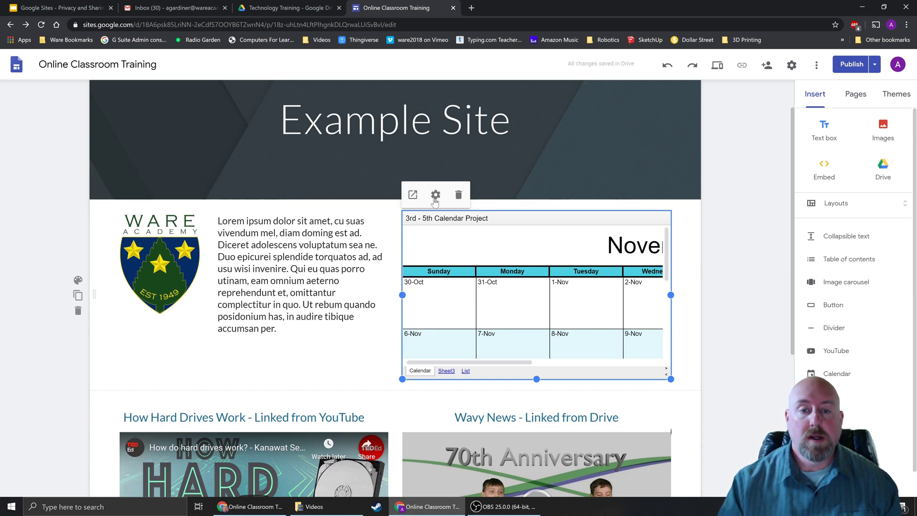
click(726, 266)
scroll(728, 266, down, 5)
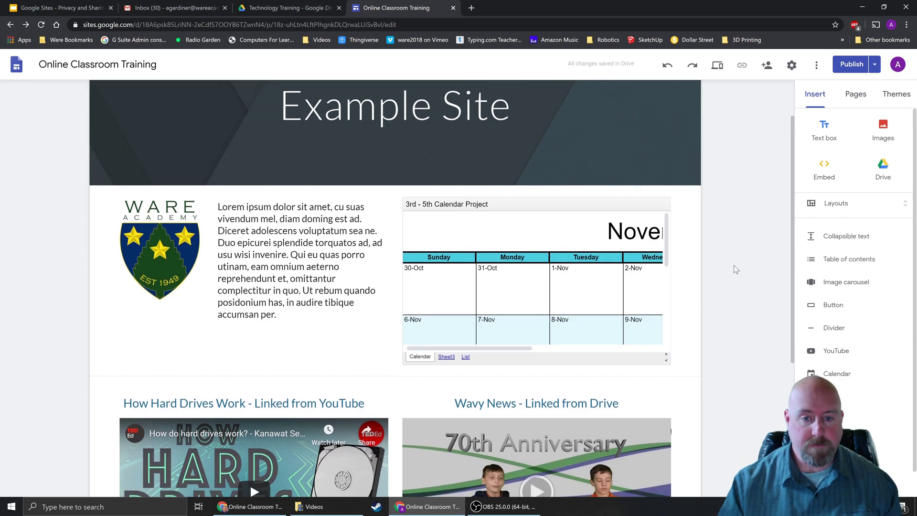
scroll(721, 342, up, 6)
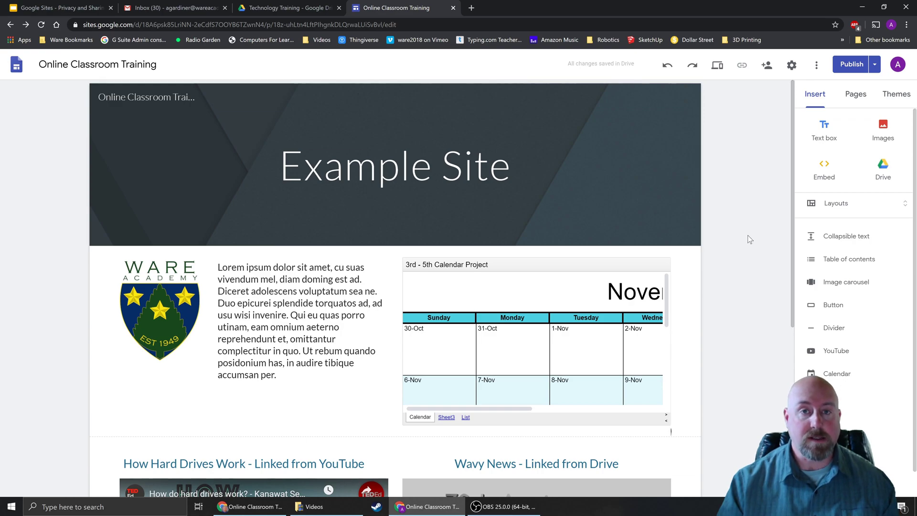
click(502, 308)
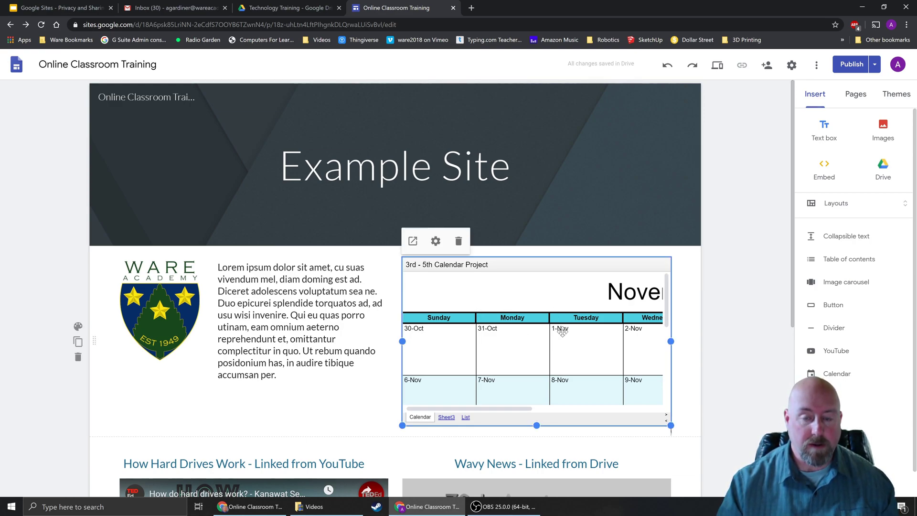
click(752, 248)
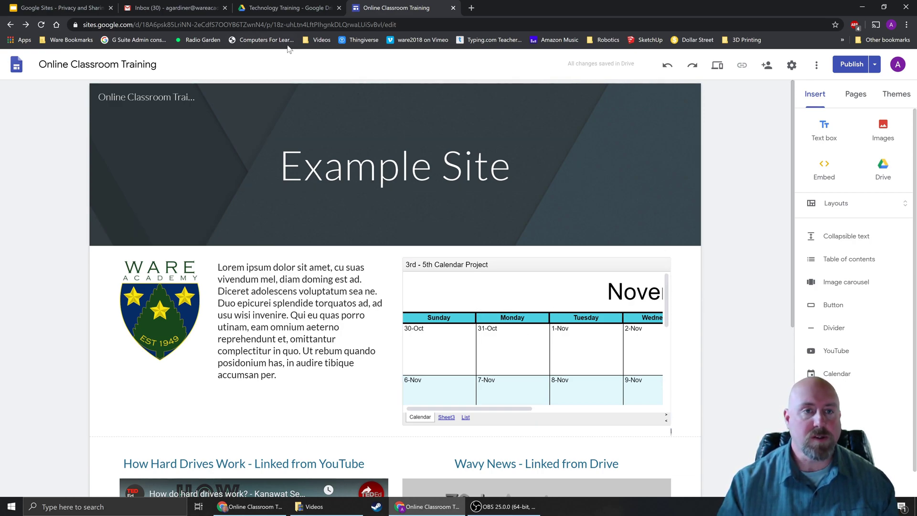
In Drive, look inside Technology Training and its Online Classroom folder, then return to the site editor.
click(279, 9)
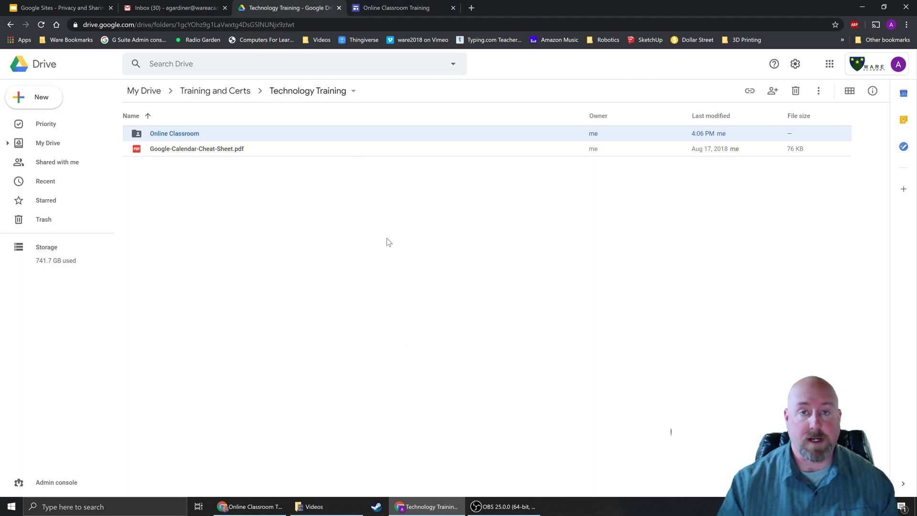
double_click(138, 136)
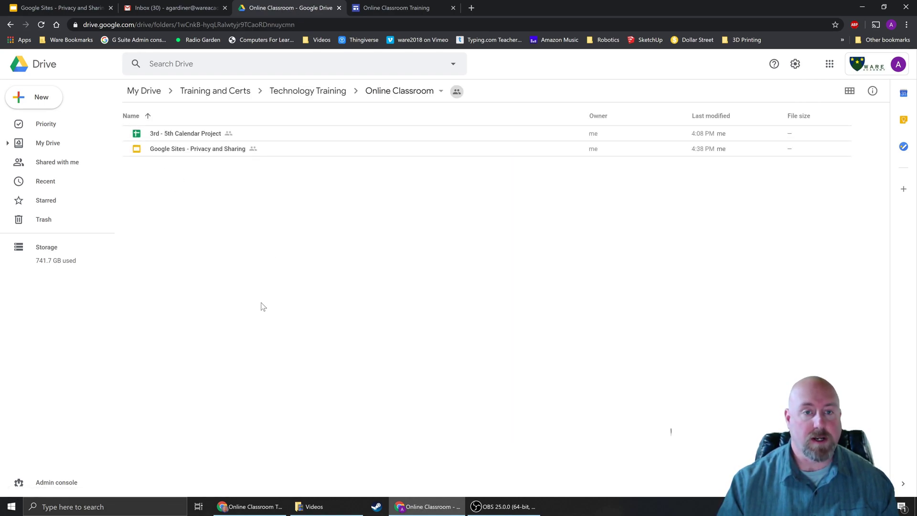
click(322, 91)
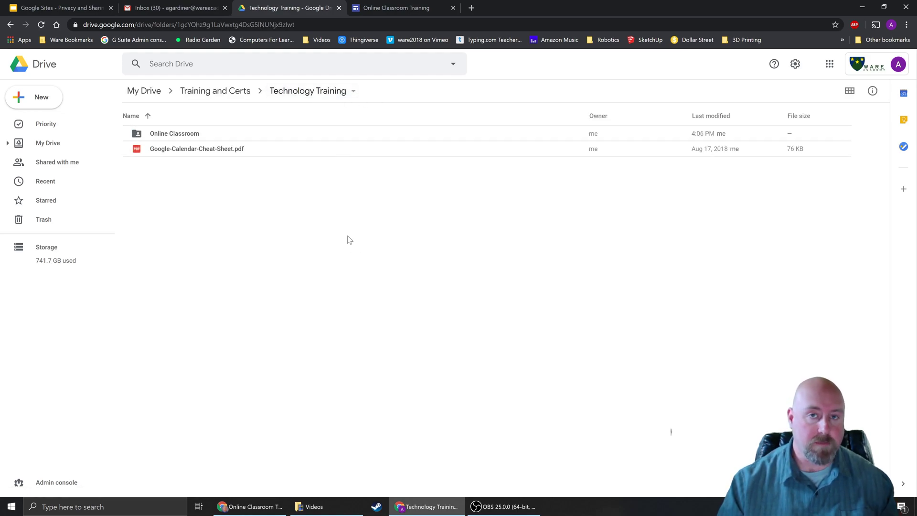
click(392, 7)
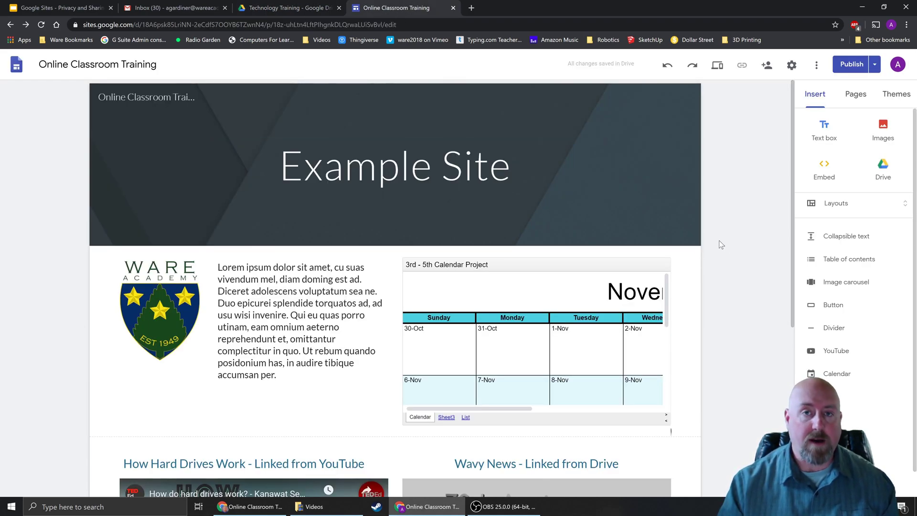
In the Drive picker, open Training and Certs › Technology Training and select Online Classroom.
scroll(716, 238, down, 6)
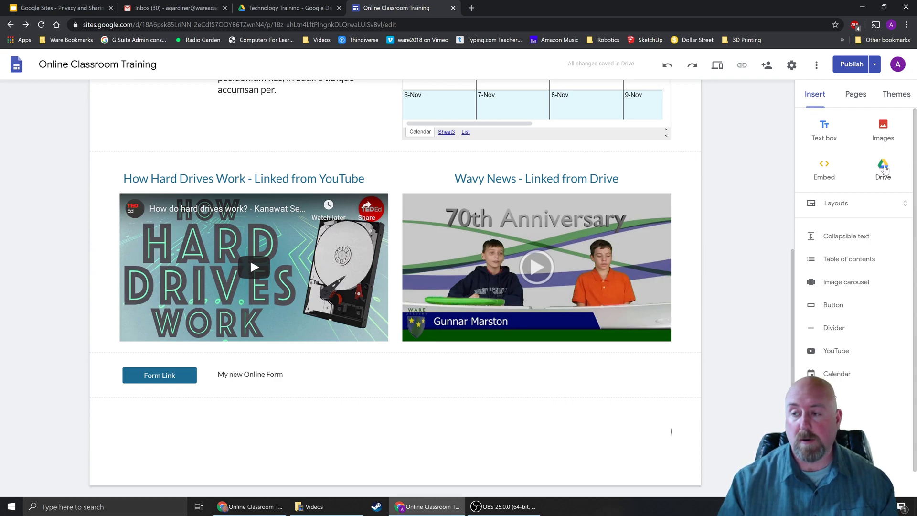
click(883, 167)
scroll(817, 267, down, 6)
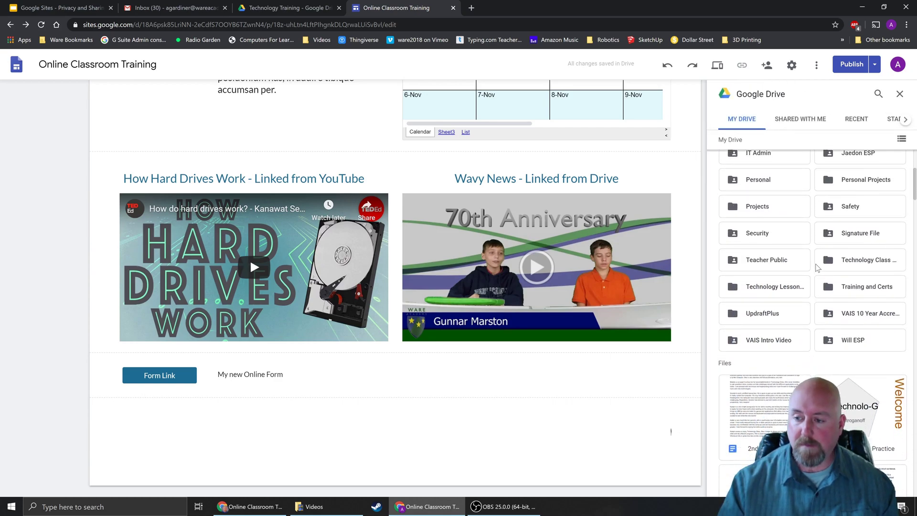
scroll(817, 265, down, 2)
scroll(817, 268, up, 2)
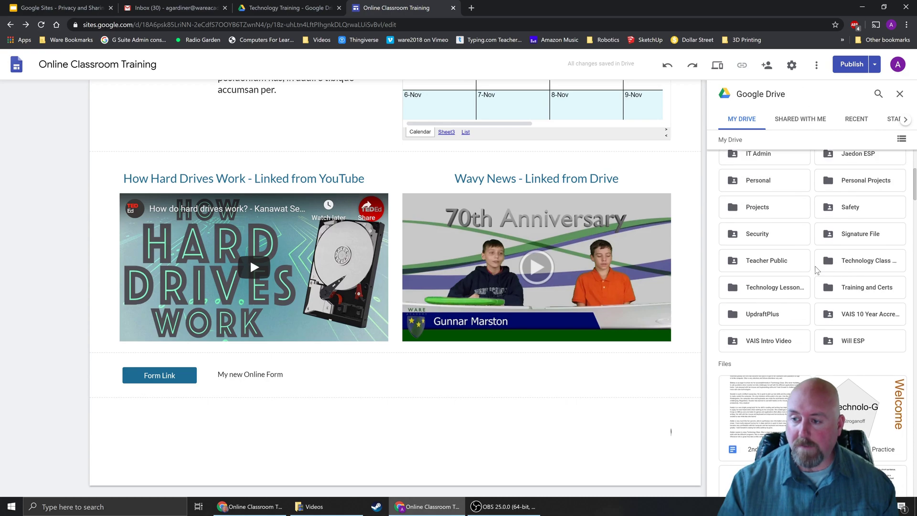
double_click(824, 291)
double_click(830, 188)
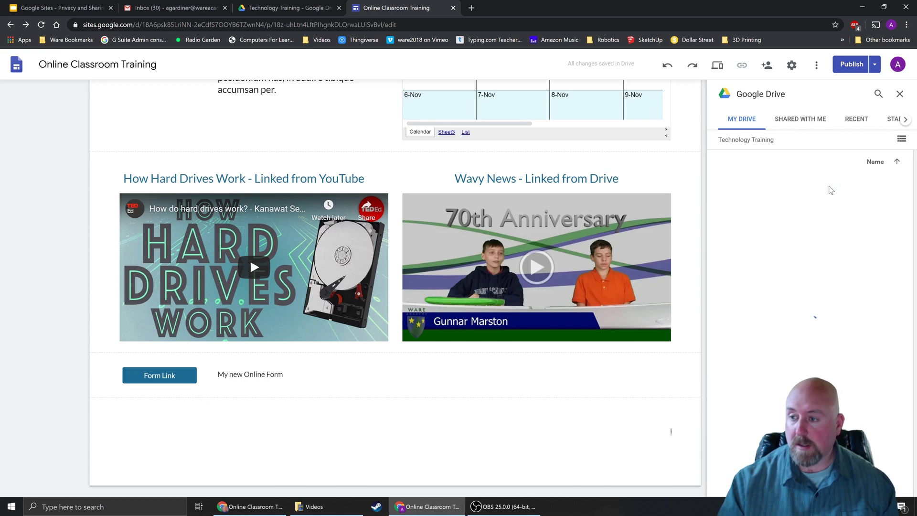
click(770, 194)
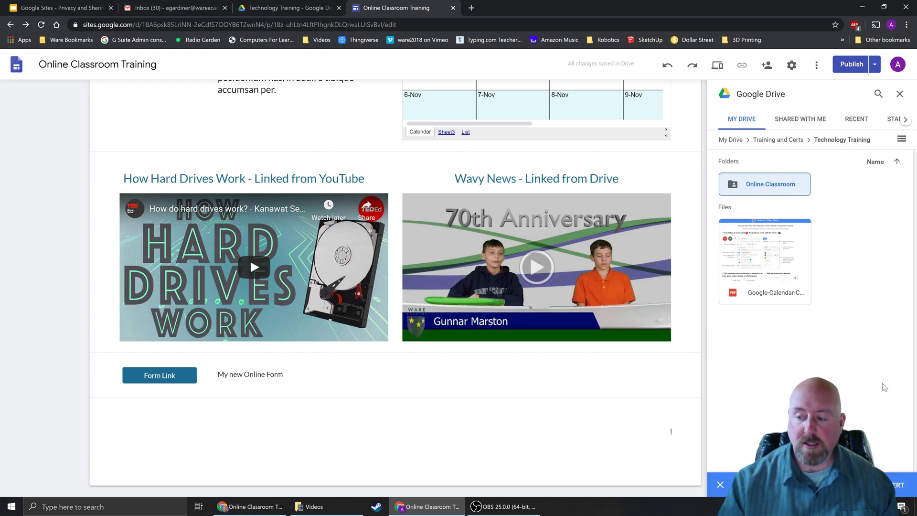
Insert the Online Classroom folder, widen it to the page's right edge and shorten its height.
click(893, 484)
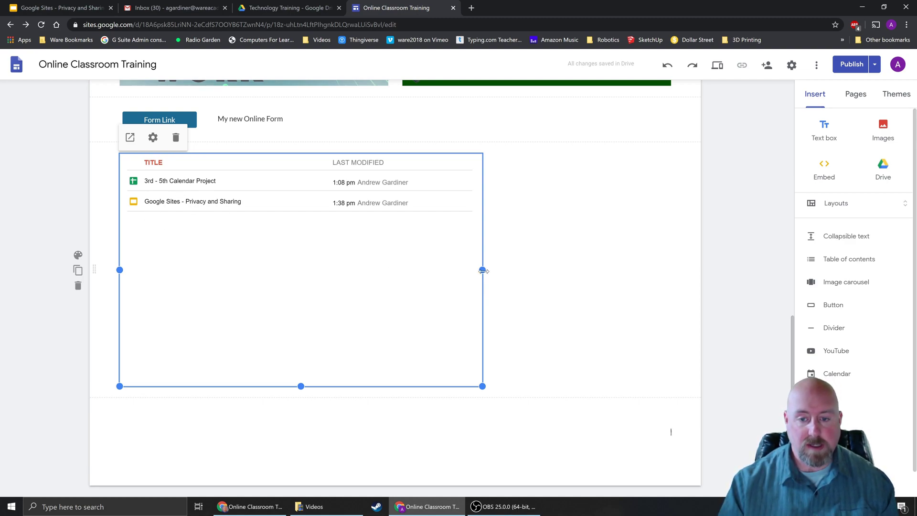
drag(483, 270, 671, 270)
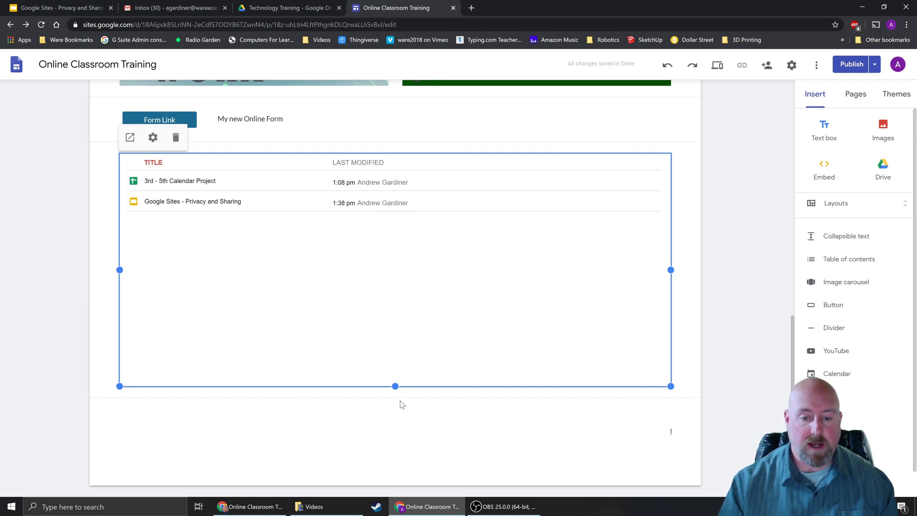
drag(395, 386, 389, 344)
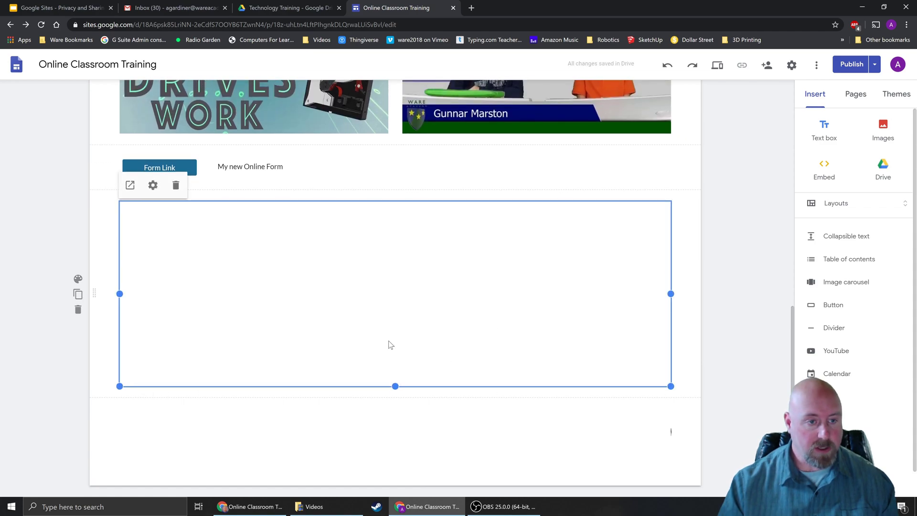
Compare the draft with the currently published Home page and publish the changes.
click(852, 67)
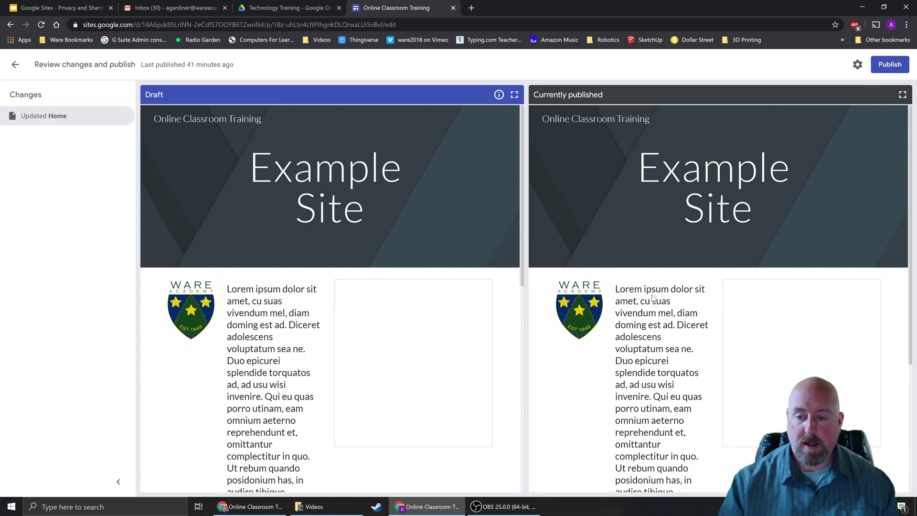
scroll(683, 277, down, 4)
scroll(714, 257, up, 4)
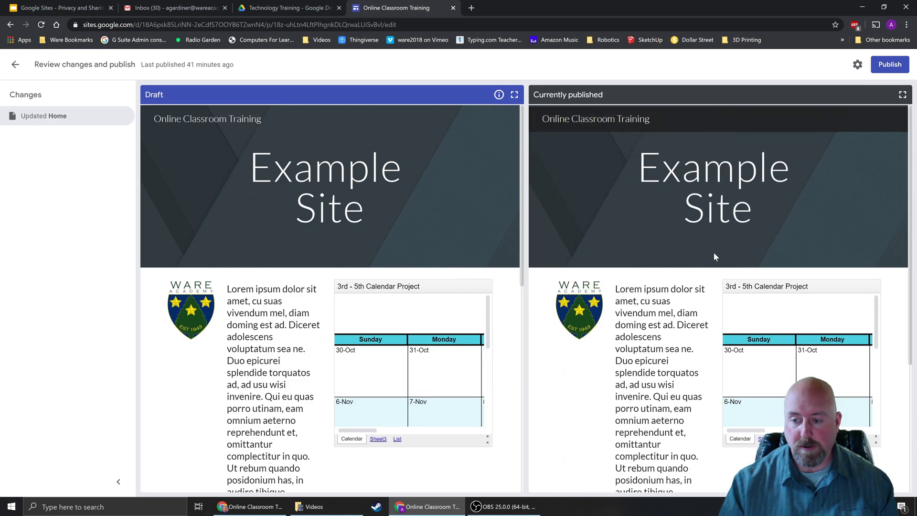
scroll(233, 375, down, 10)
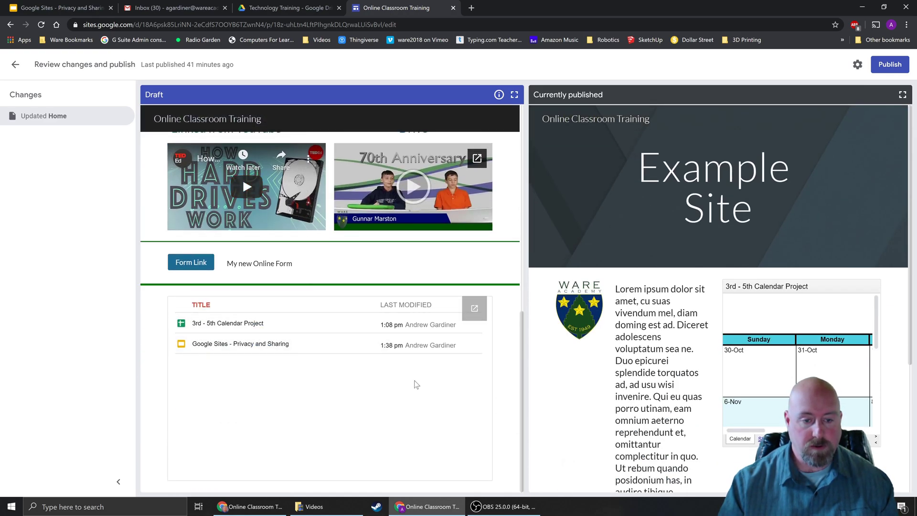
scroll(417, 385, up, 10)
click(890, 65)
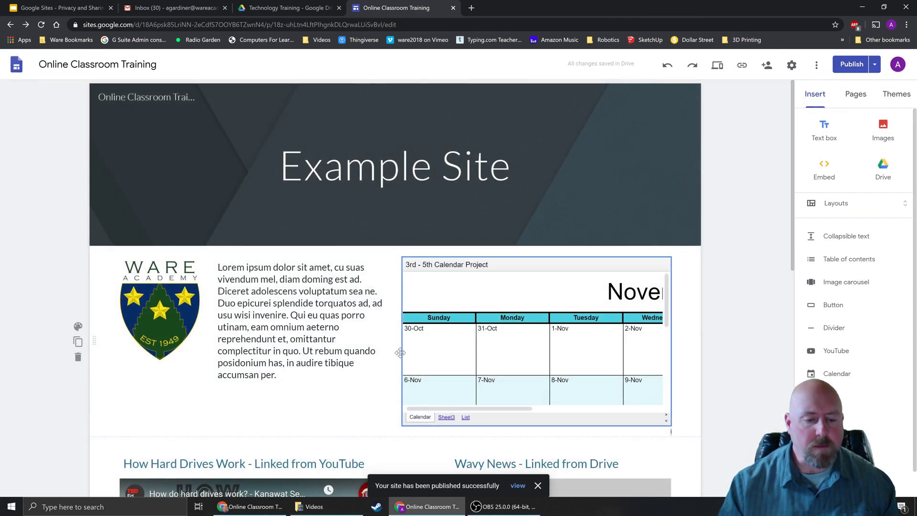
click(250, 506)
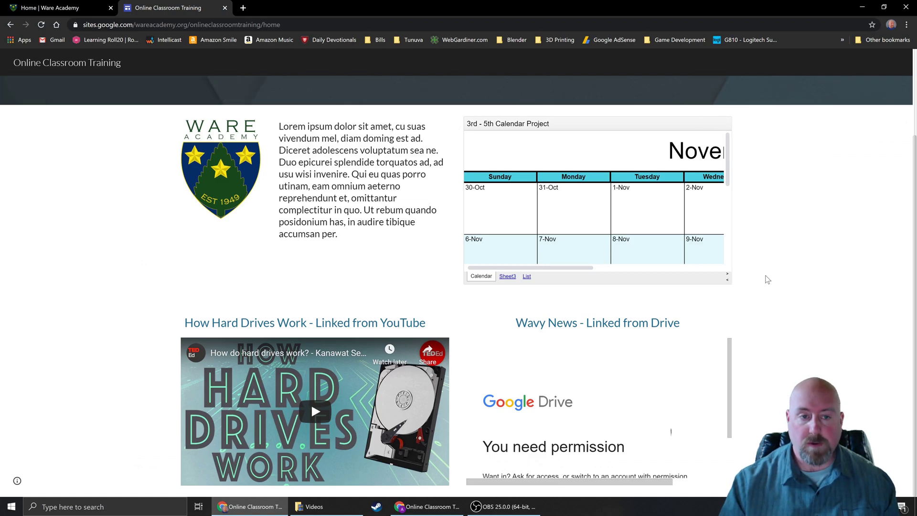
click(41, 27)
scroll(491, 256, down, 5)
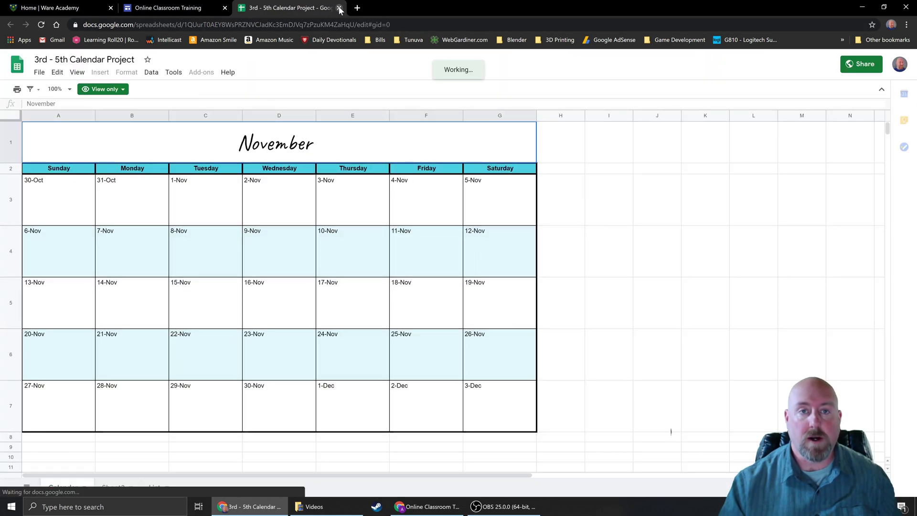
click(339, 8)
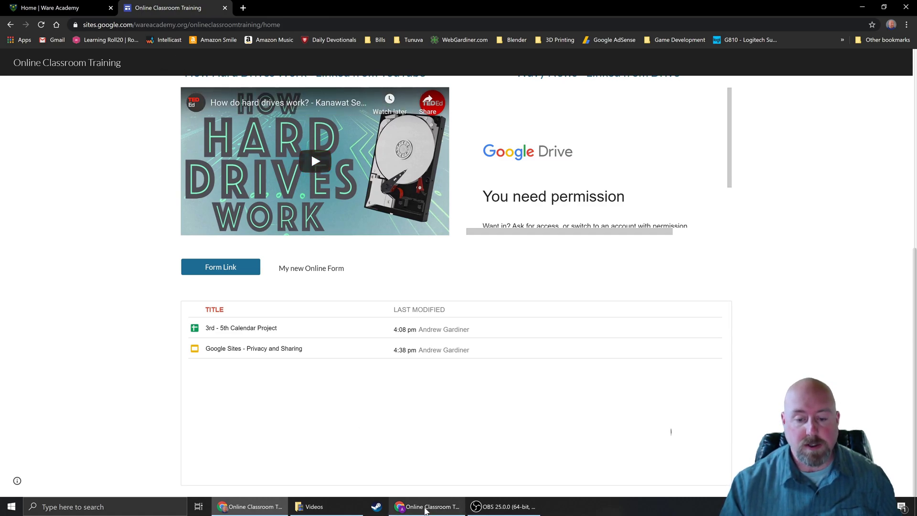
click(427, 509)
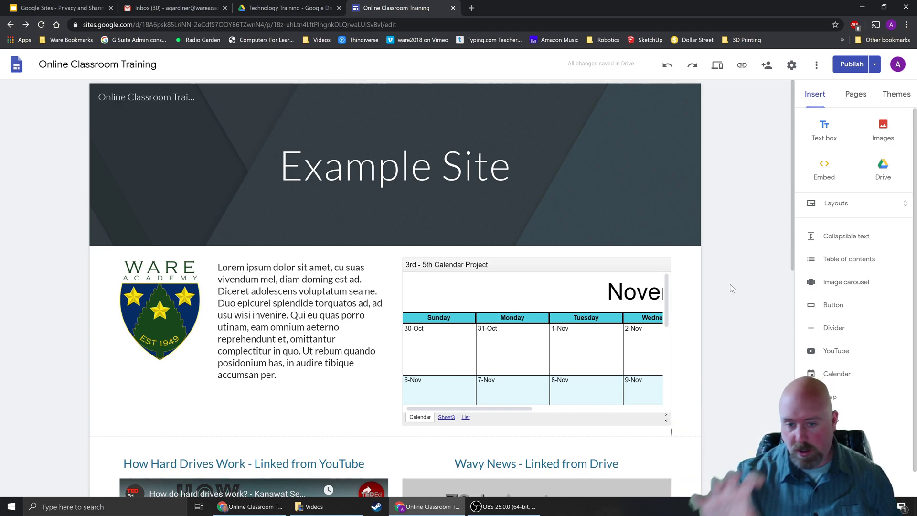
scroll(735, 272, down, 10)
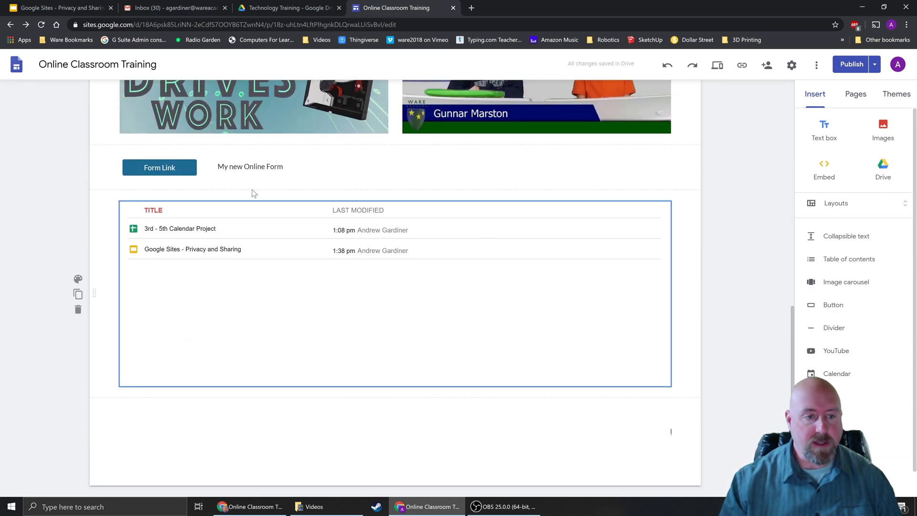
click(230, 213)
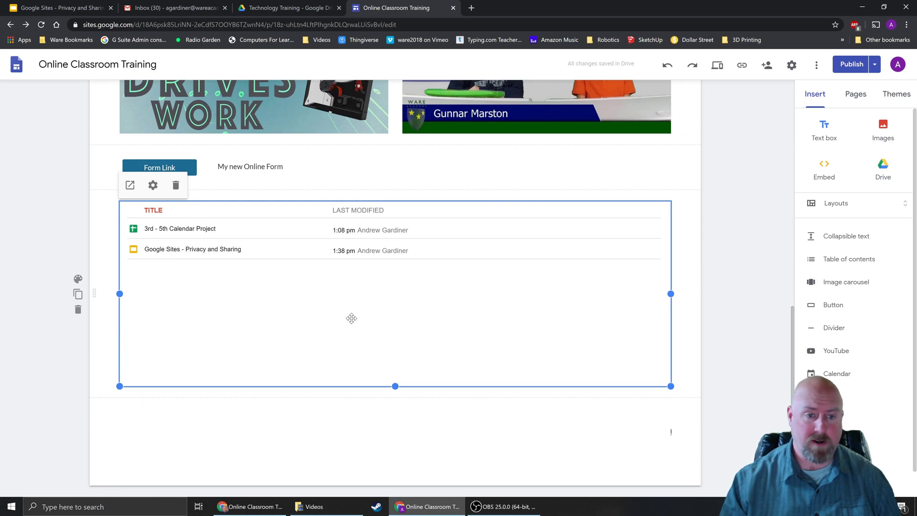
click(703, 252)
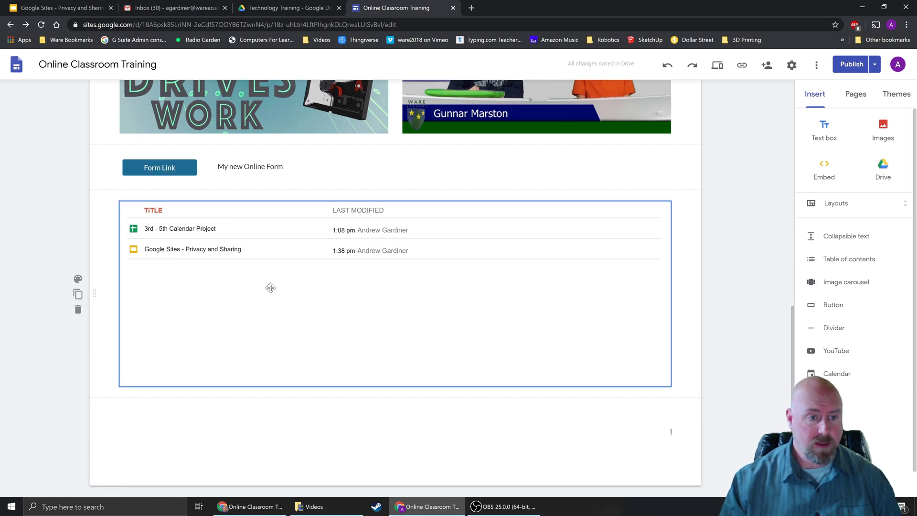
click(186, 231)
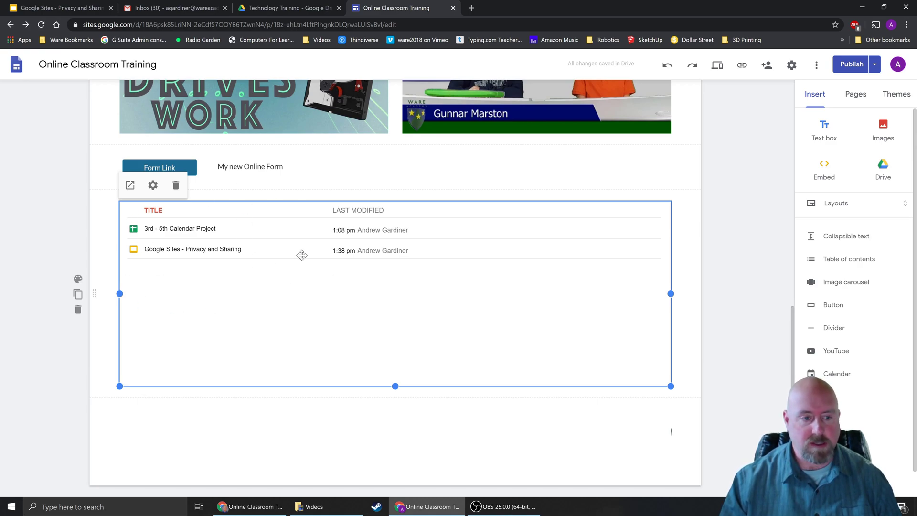
Insert a text box below the file list reading '3rd Grade Files', correcting the typo.
click(827, 128)
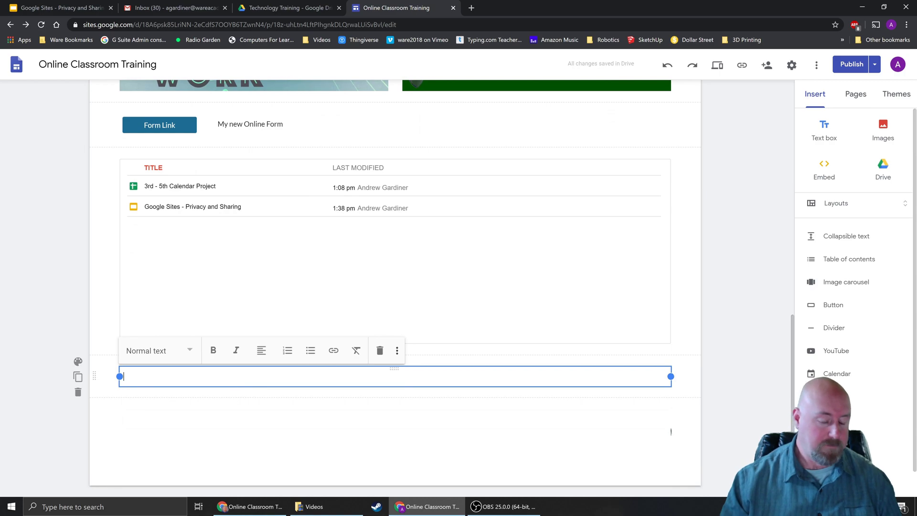
text(3)
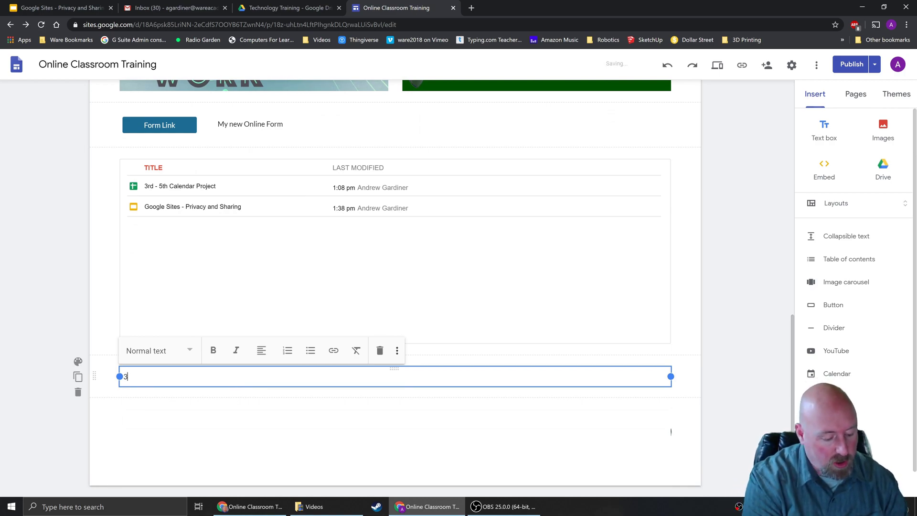
text(rd Grade Fui)
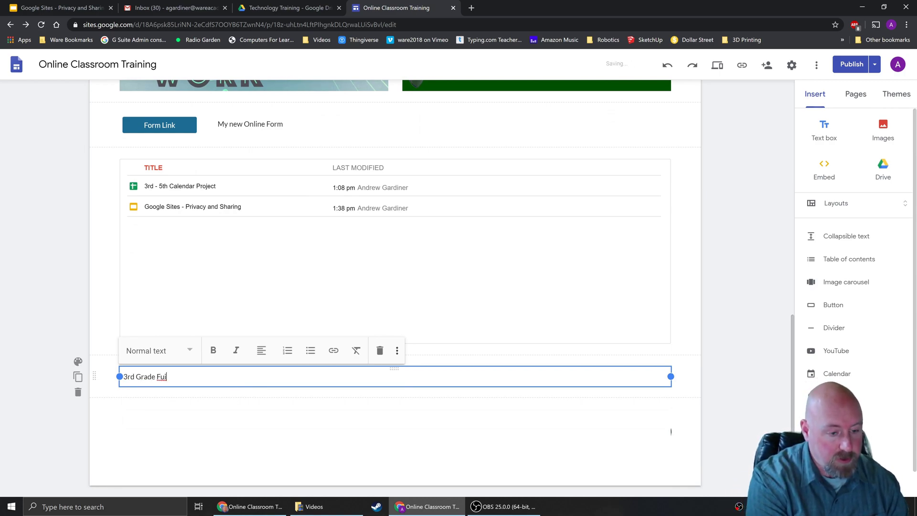
key(BackSpace)
key(BackSpace)
text(iles)
key(Return)
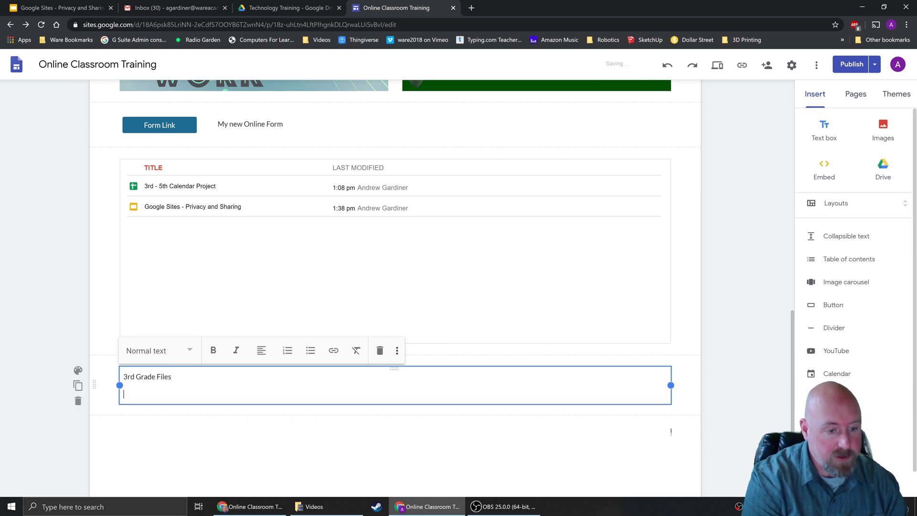
key(BackSpace)
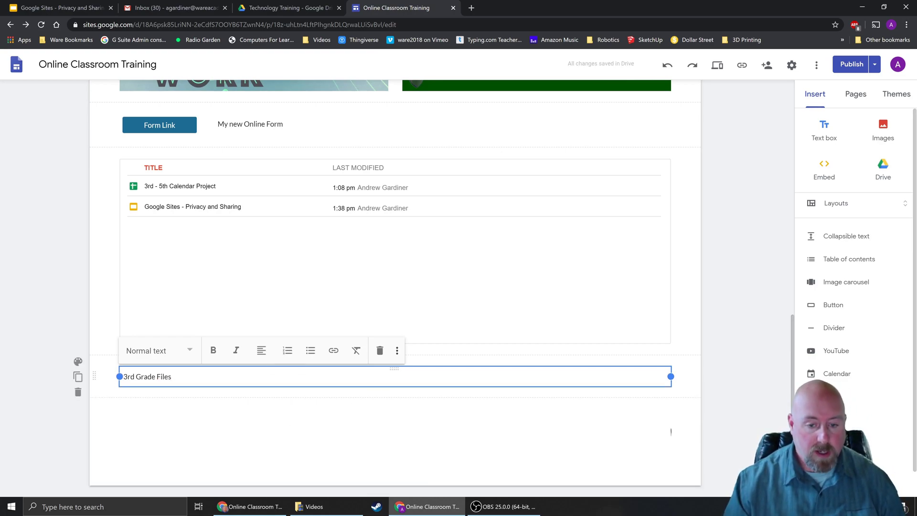
Move the '3rd Grade Files' label above the file list, style it Heading, and reposition the list beneath.
drag(395, 368, 282, 295)
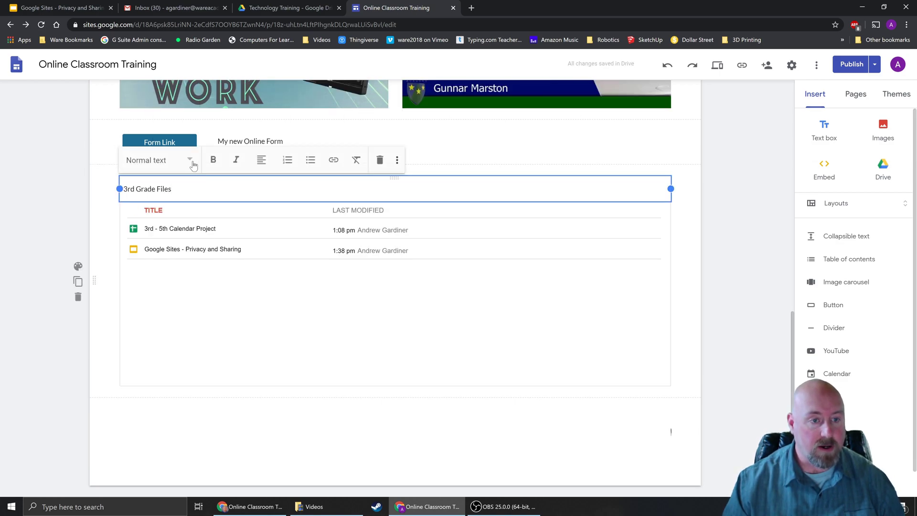
click(193, 165)
click(145, 213)
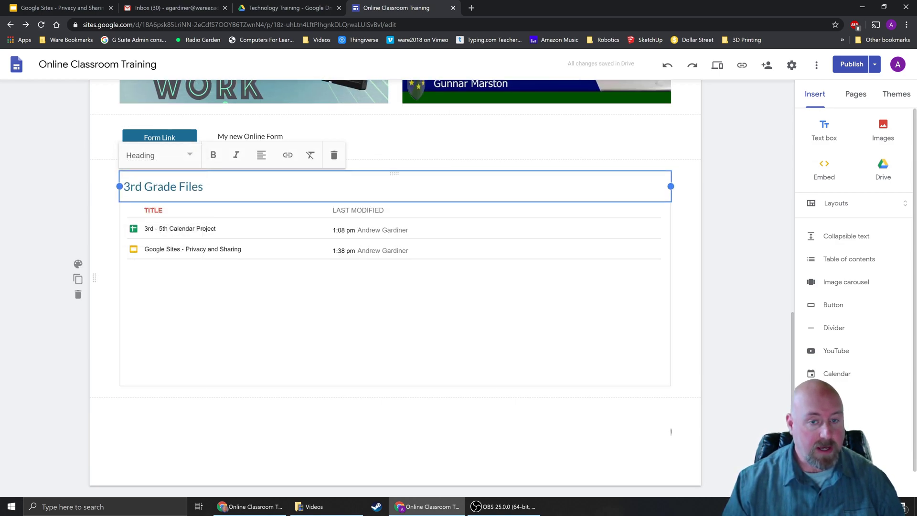
click(634, 281)
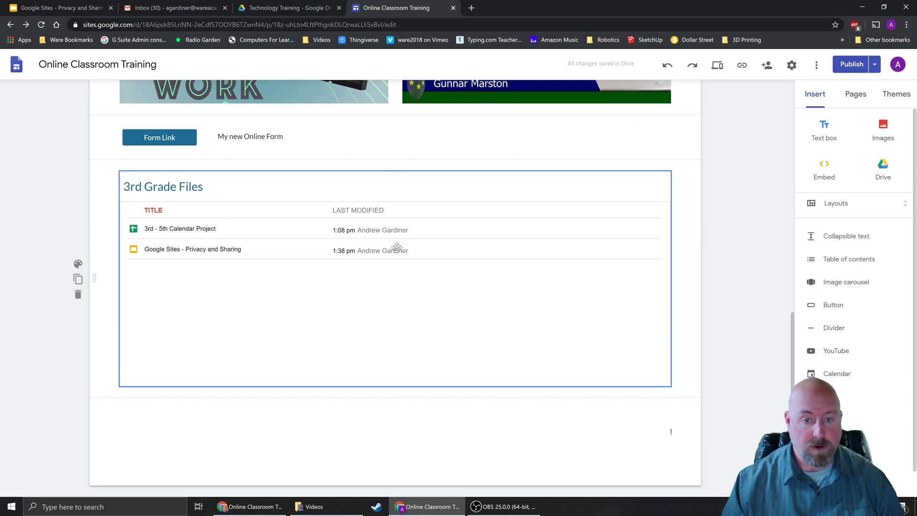
drag(392, 272, 377, 201)
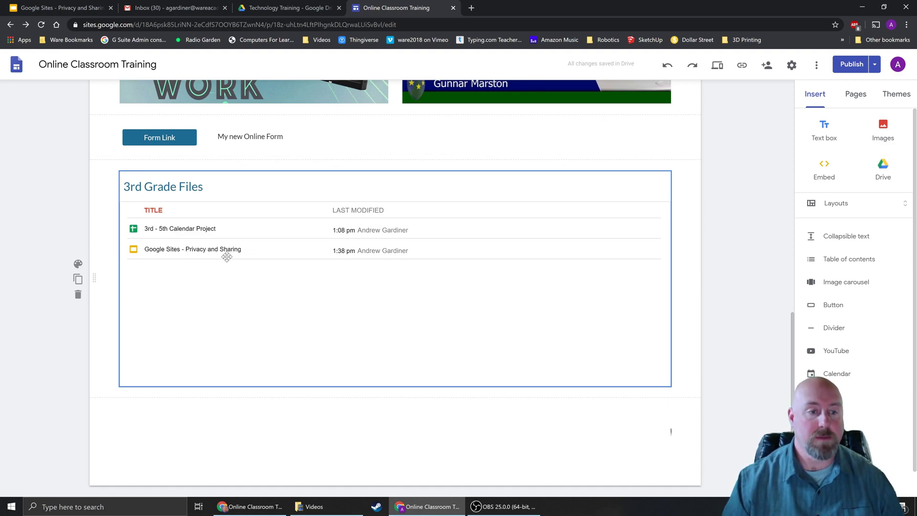
Shrink the 3rd Grade Files block to half width and place a new Online Classroom embed to its right.
click(557, 287)
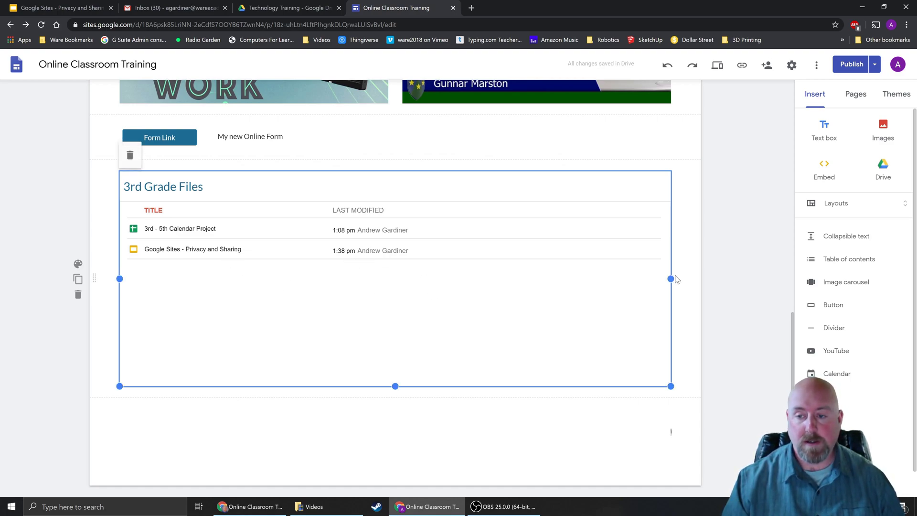
drag(671, 278, 388, 263)
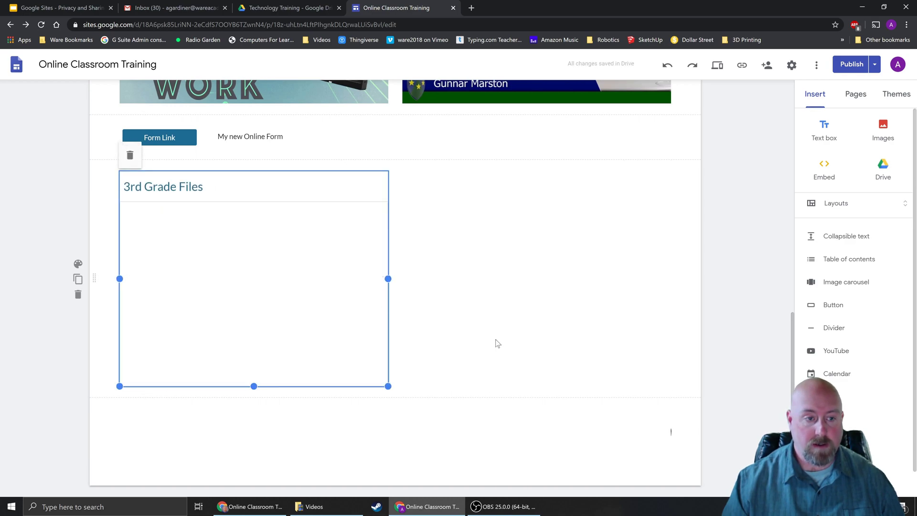
click(884, 168)
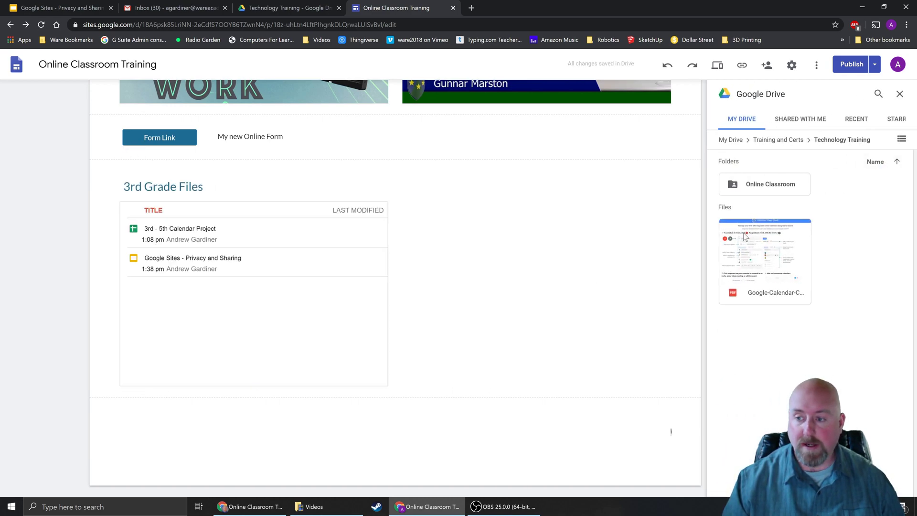
click(772, 191)
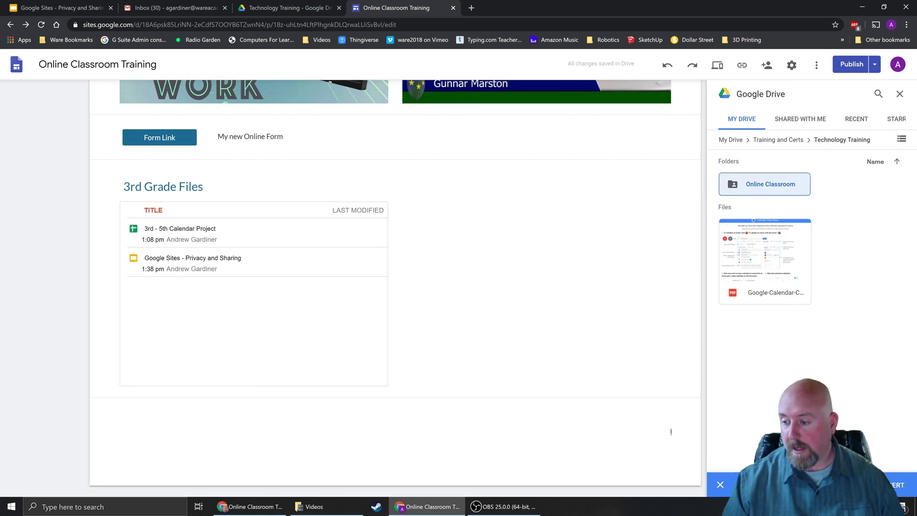
click(898, 485)
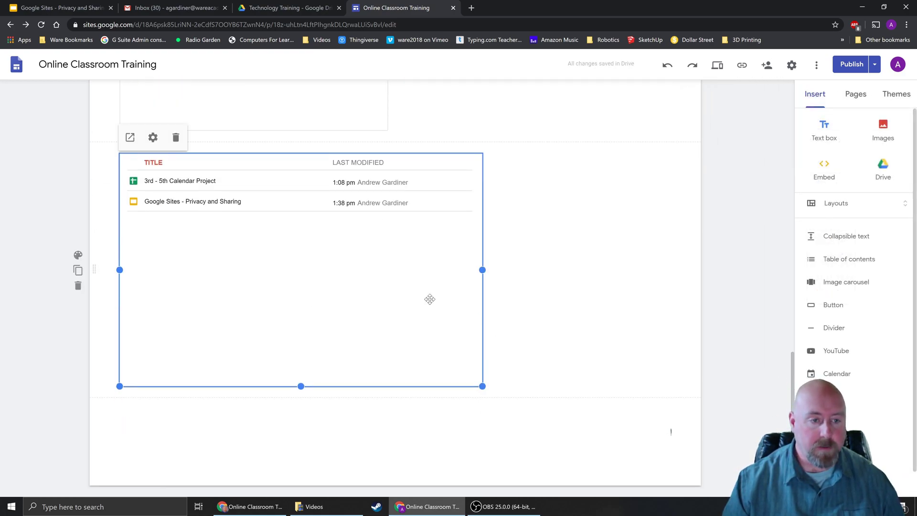
drag(430, 299, 526, 342)
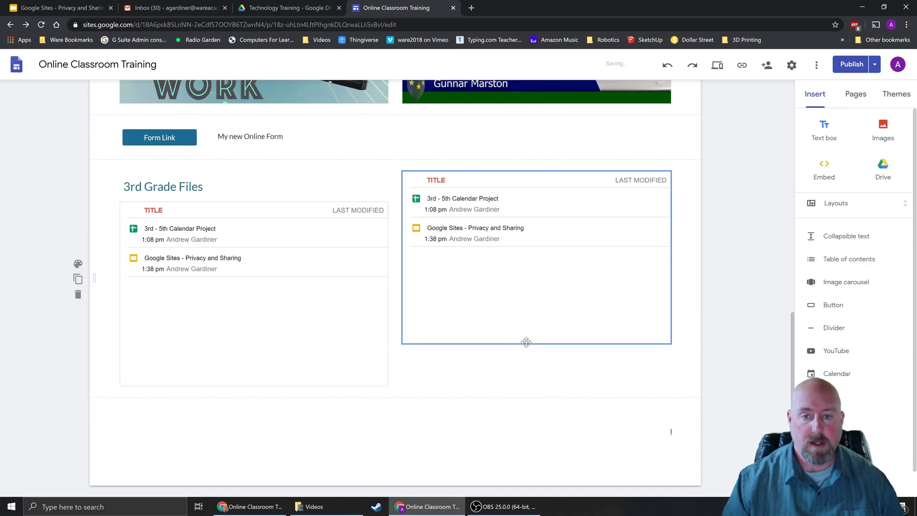
Add a '4th Grade Files' text box and move it above the right-hand folder embed.
click(824, 136)
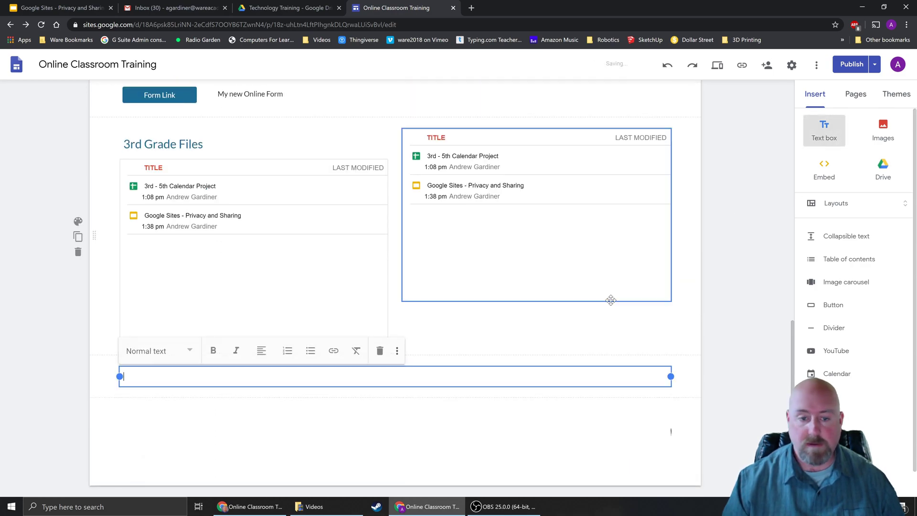
text(4th Grade Fuilk)
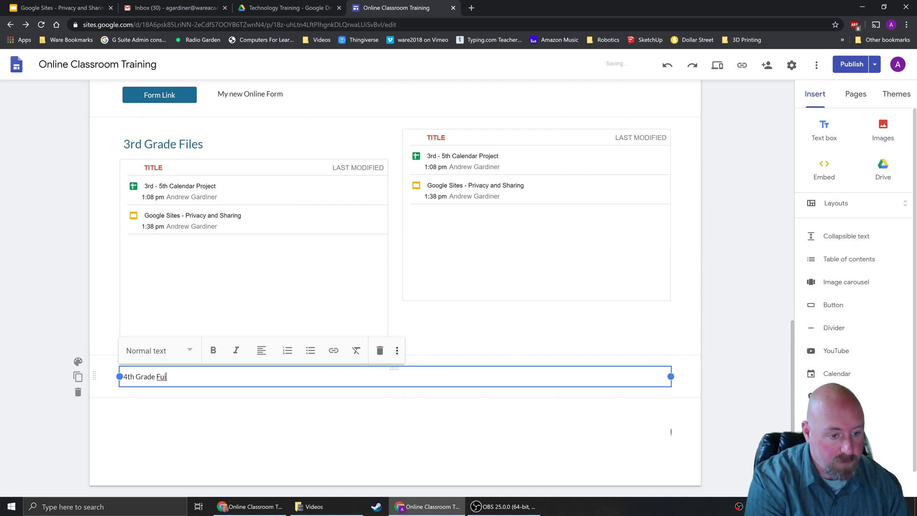
key(BackSpace)
key(BackSpace)
text(iles)
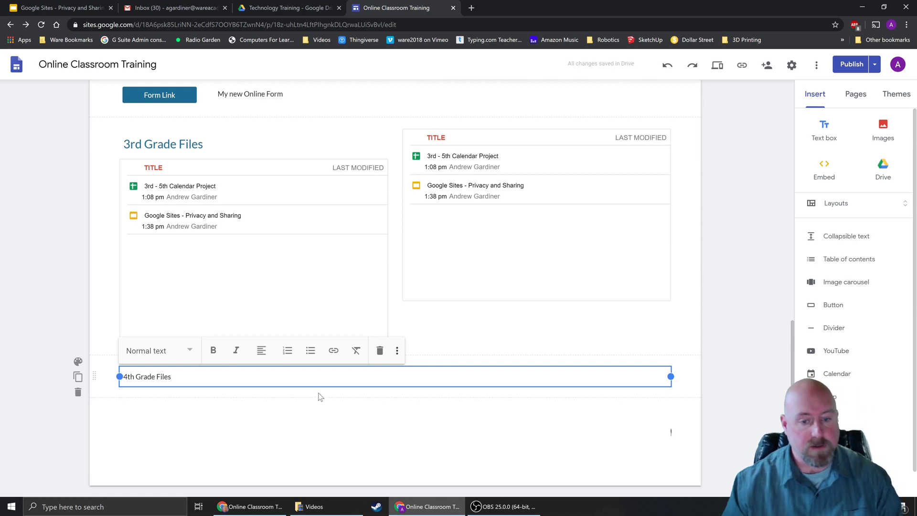
drag(395, 369, 486, 141)
Style the 4th Grade Files label as Heading and stretch its folder embed to match the 3rd Grade one.
click(430, 184)
click(430, 154)
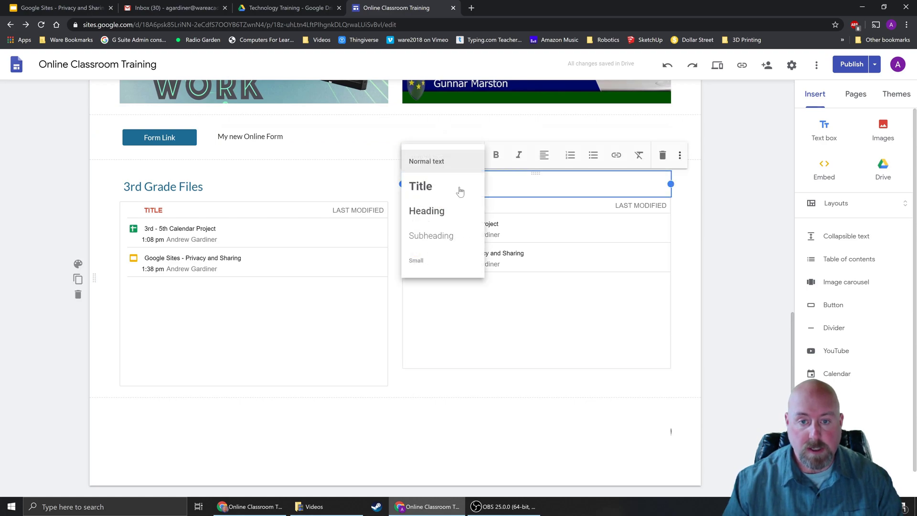
click(436, 210)
click(447, 443)
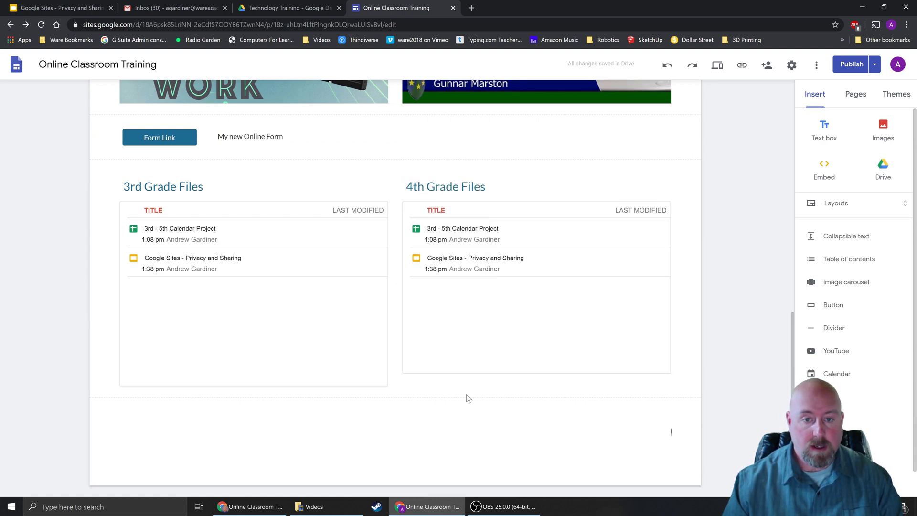
click(485, 324)
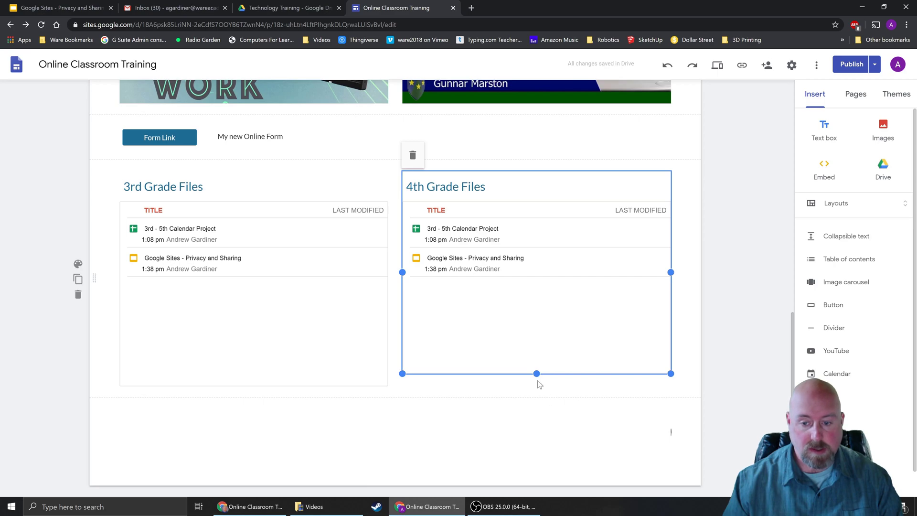
drag(536, 374, 537, 392)
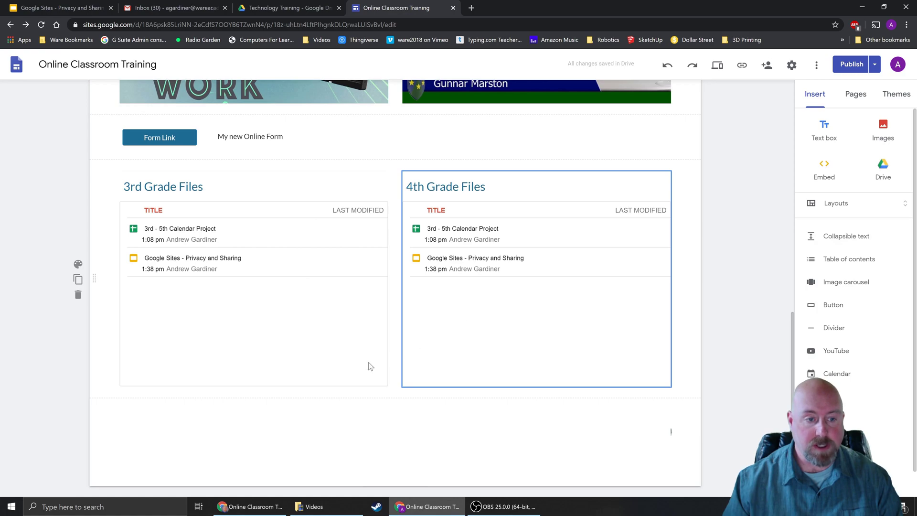
Duplicate the 3rd/4th grade section and change the copied '3rd' heading to '5th Grade Files'.
click(78, 279)
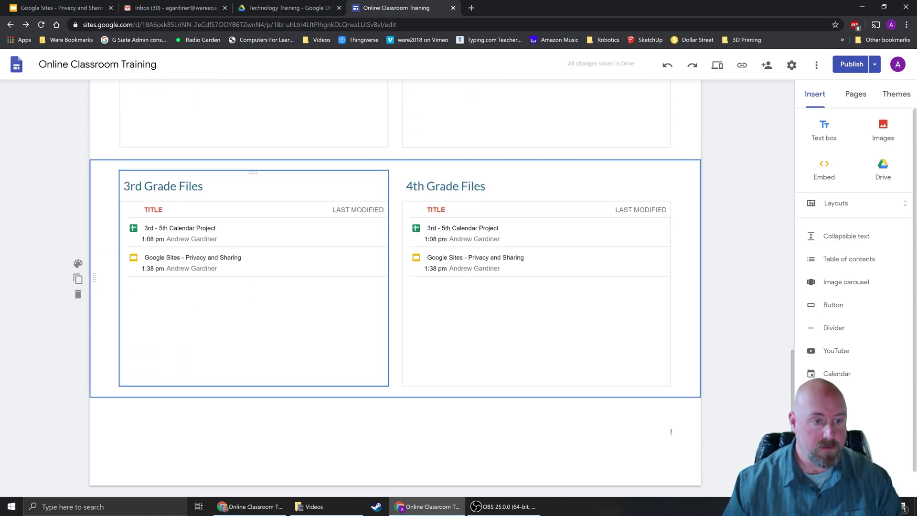
click(133, 186)
double_click(133, 186)
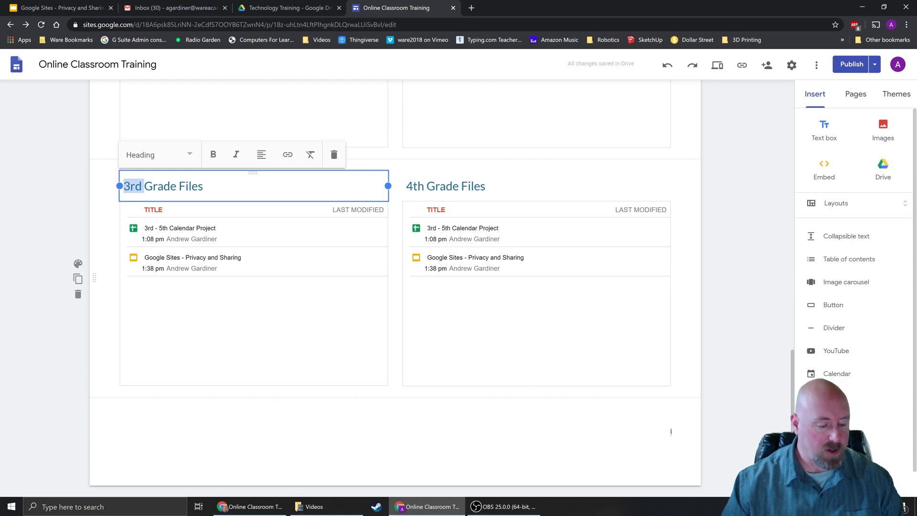
text(5th)
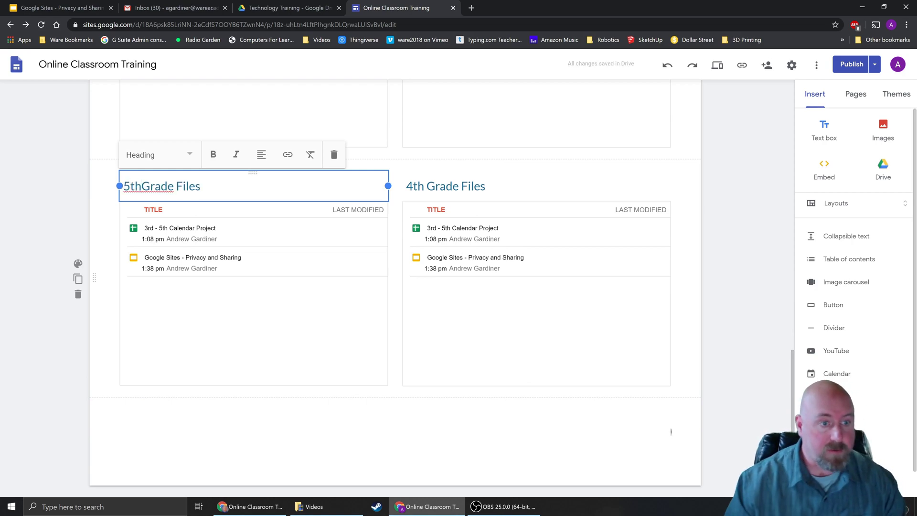
Change the copied 4th Grade heading to '6th Grade Files' and review both rows.
click(428, 191)
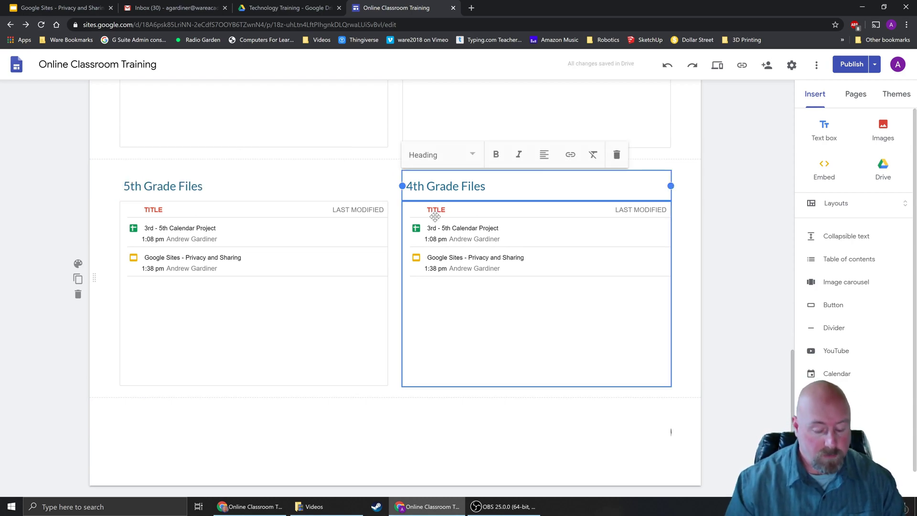
key(Home)
key(Delete)
key(Delete)
text(6t)
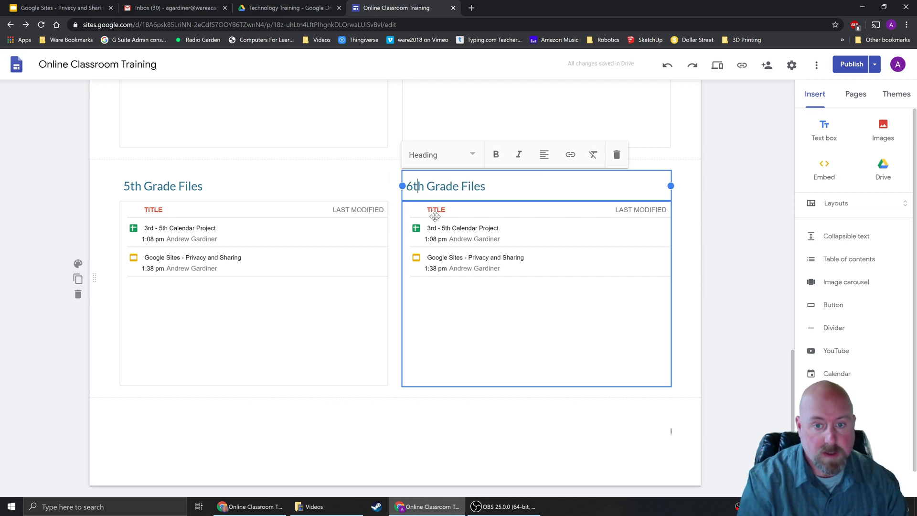
click(401, 436)
scroll(533, 365, up, 1)
scroll(532, 366, up, 8)
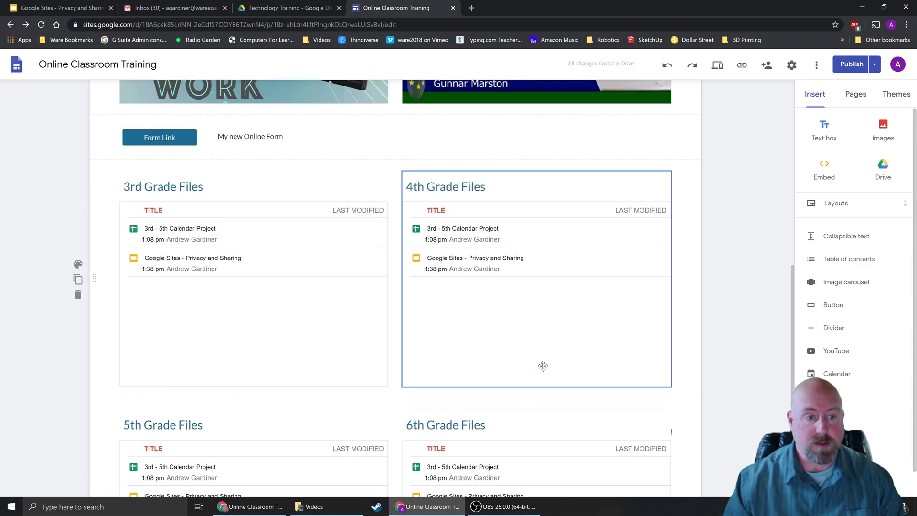
scroll(440, 327, down, 4)
scroll(507, 347, down, 4)
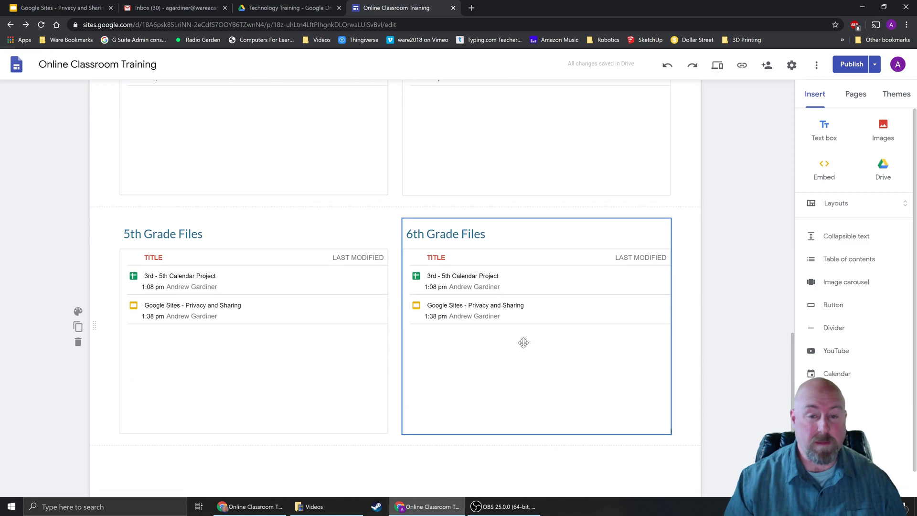
scroll(559, 354, up, 2)
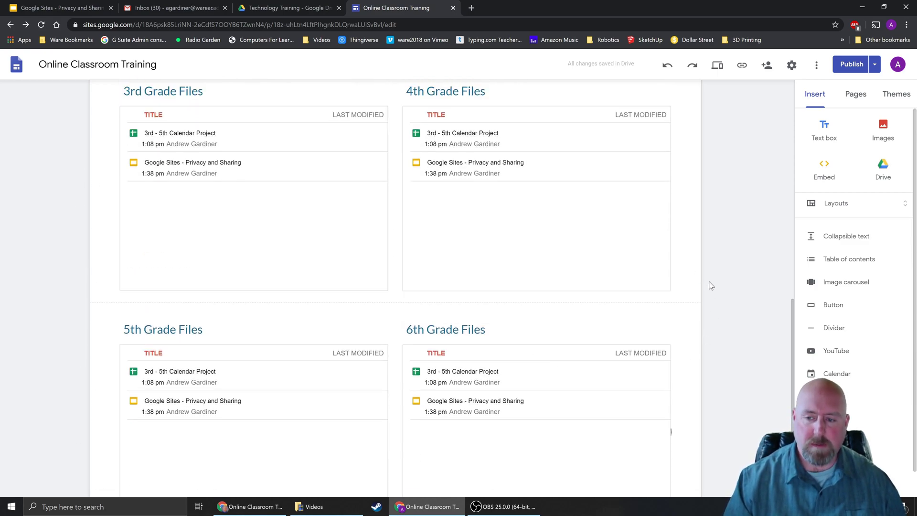
scroll(727, 311, up, 2)
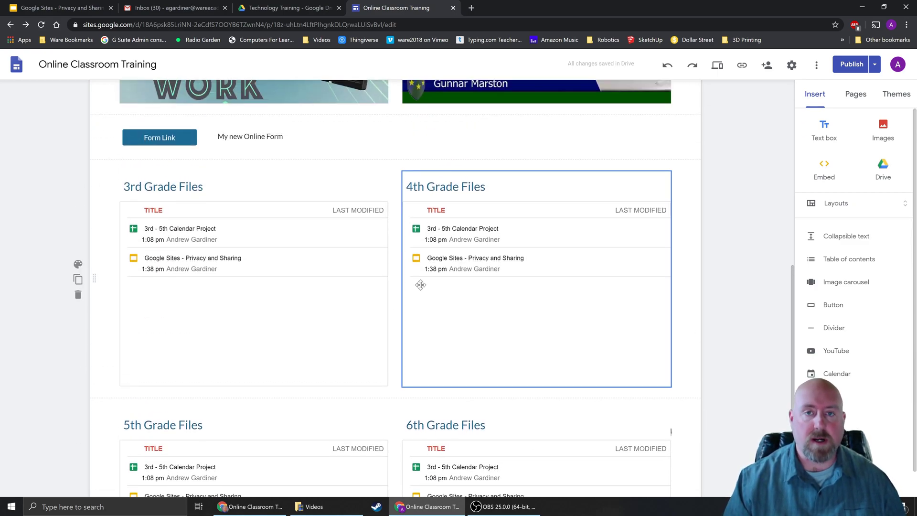
Apply the Emphasis 2 dark blue background to the 3rd and 4th Grade Files section.
click(78, 265)
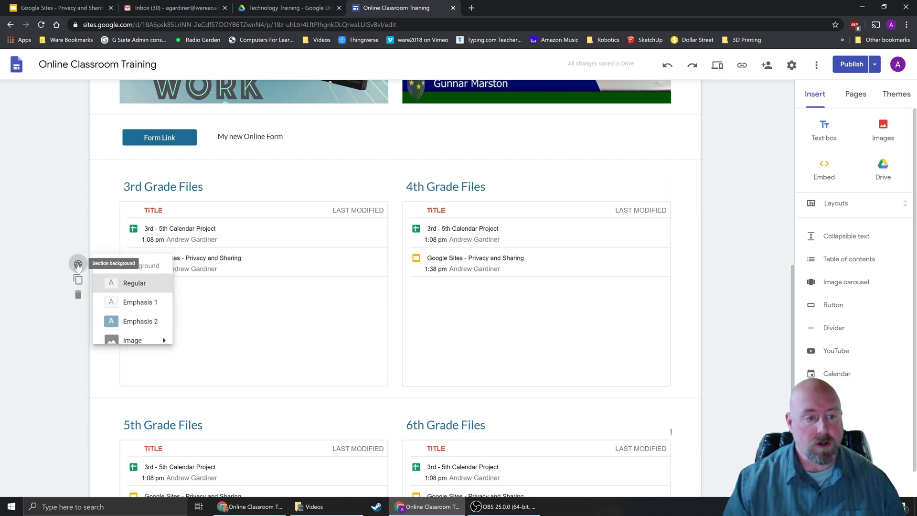
click(116, 325)
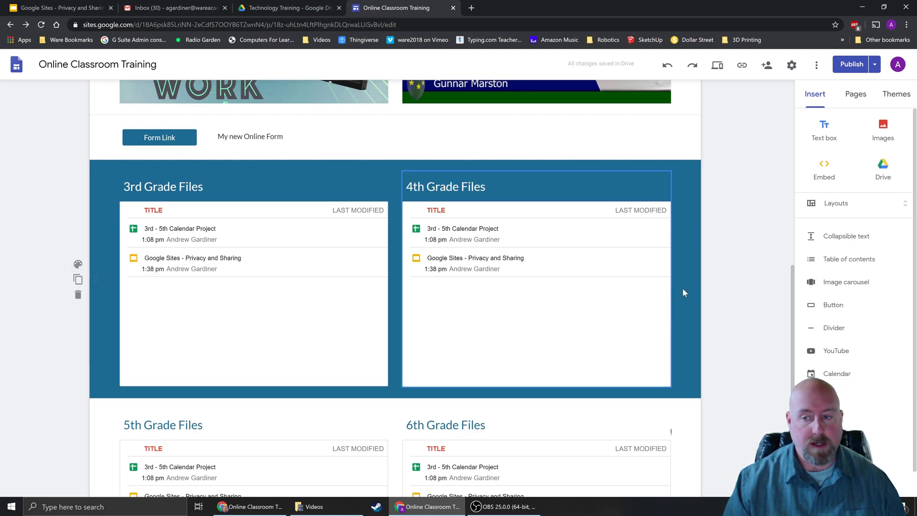
scroll(761, 308, down, 3)
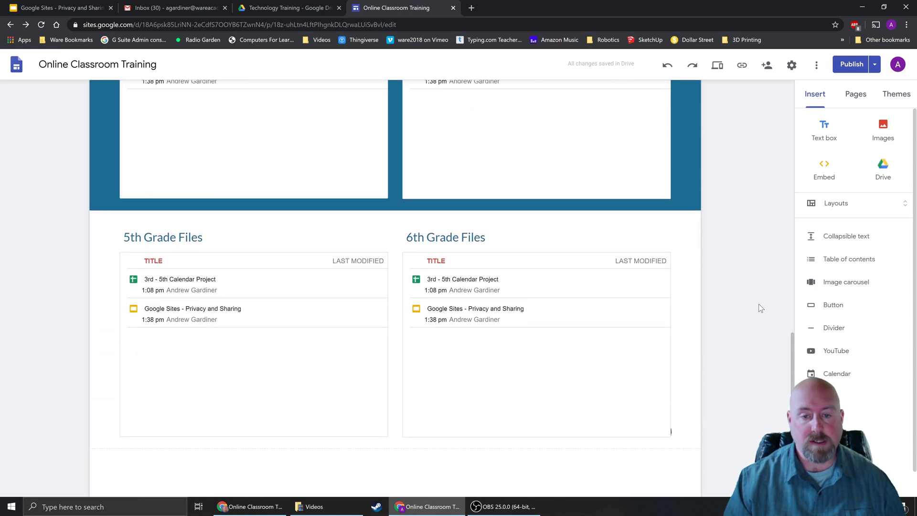
scroll(761, 307, up, 3)
scroll(762, 305, up, 9)
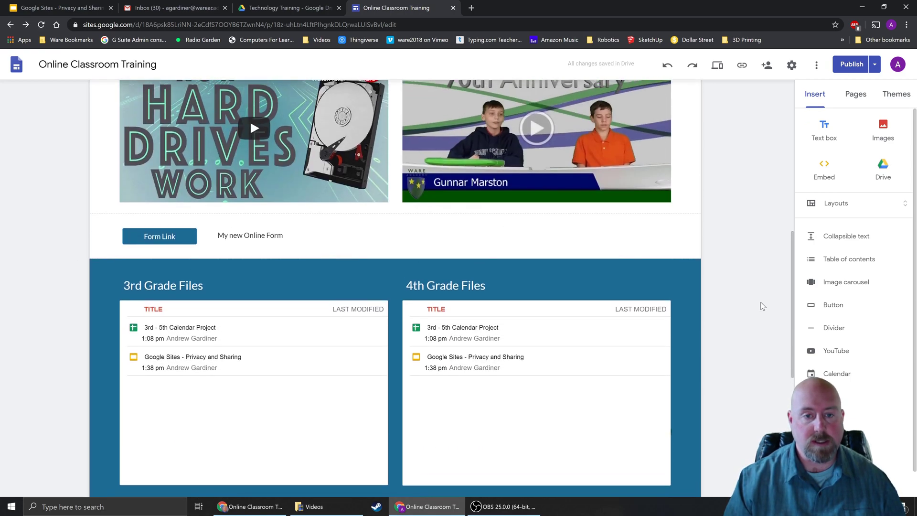
scroll(774, 301, down, 5)
scroll(783, 300, down, 6)
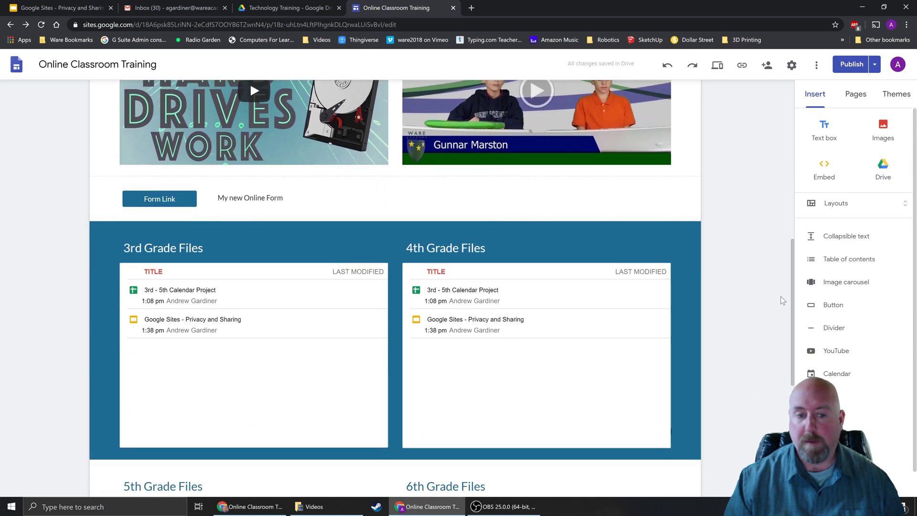
scroll(789, 300, up, 3)
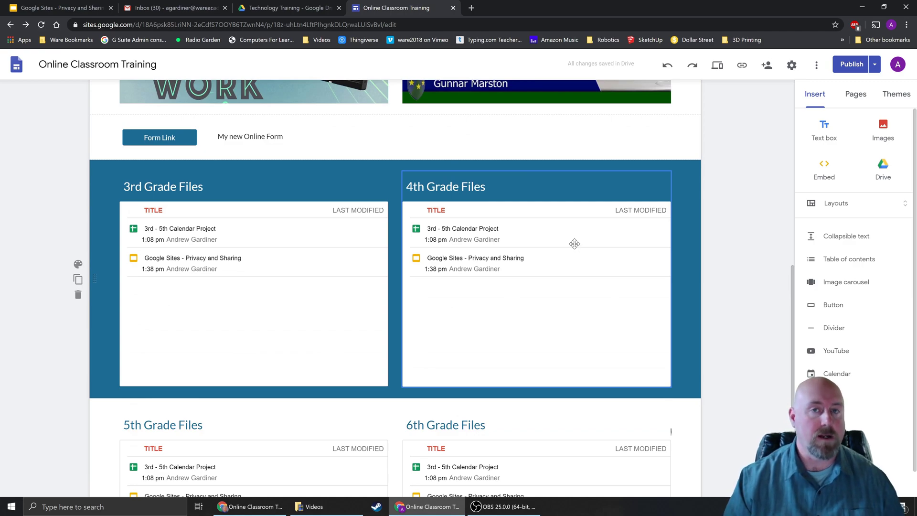
scroll(511, 296, down, 5)
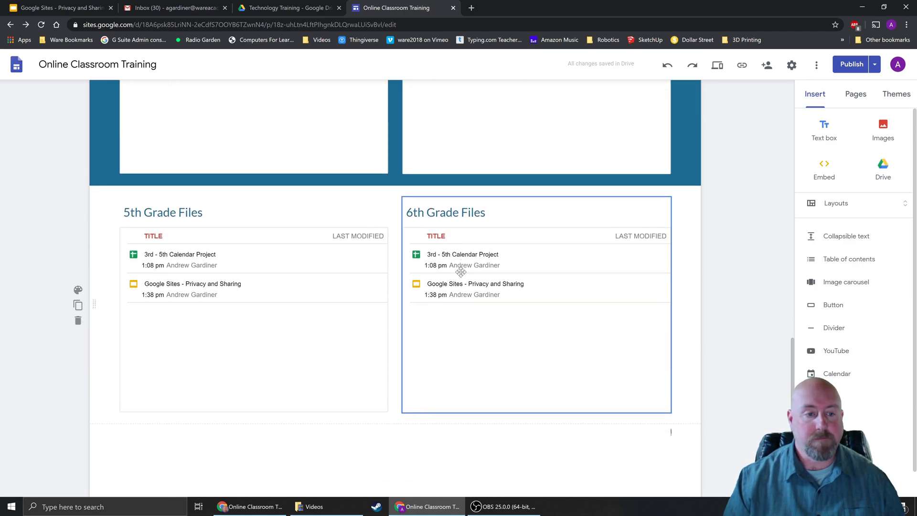
scroll(515, 317, up, 10)
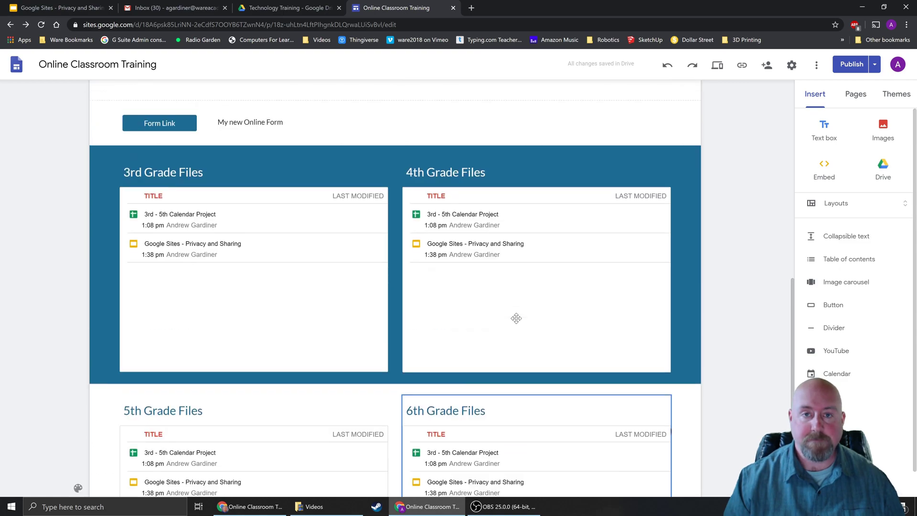
scroll(499, 311, up, 4)
scroll(505, 312, up, 3)
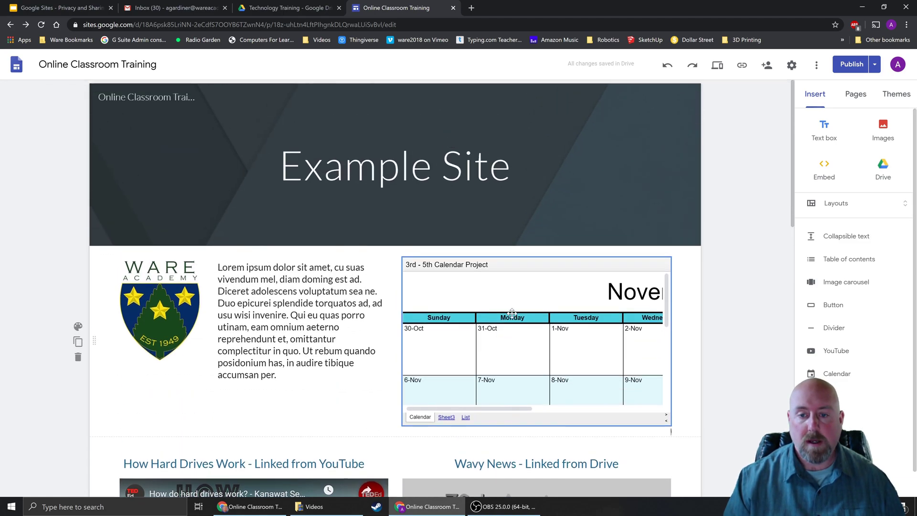